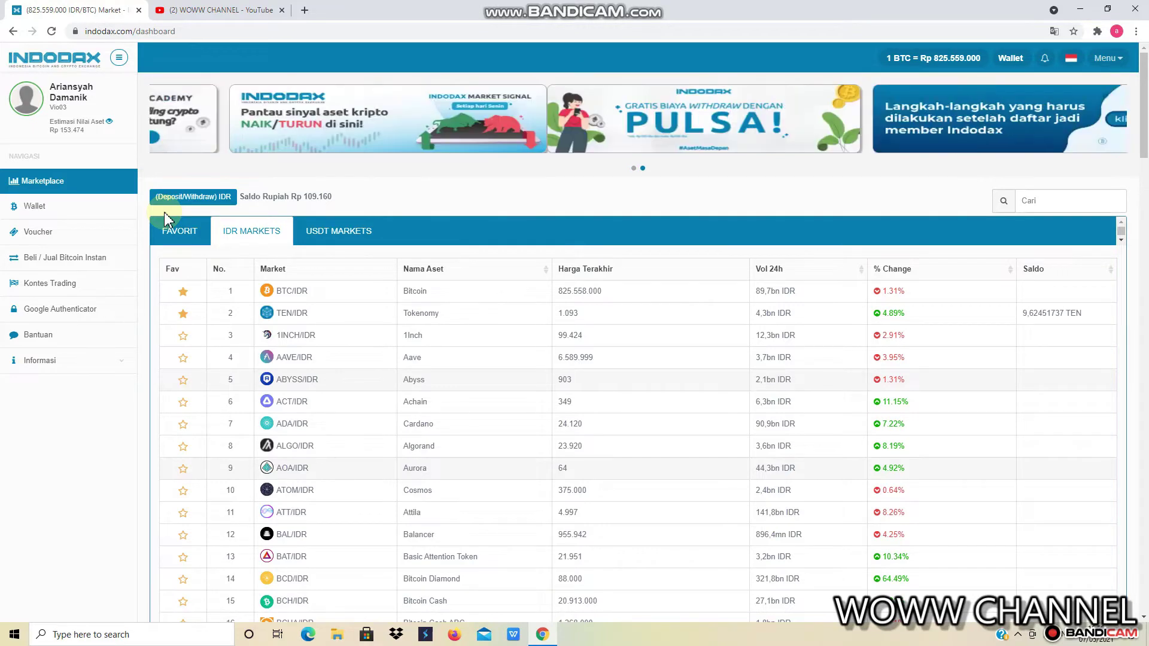
- Subscribe to WOWW CHANNEL on YouTube and set its notifications to All
left_click(198, 10)
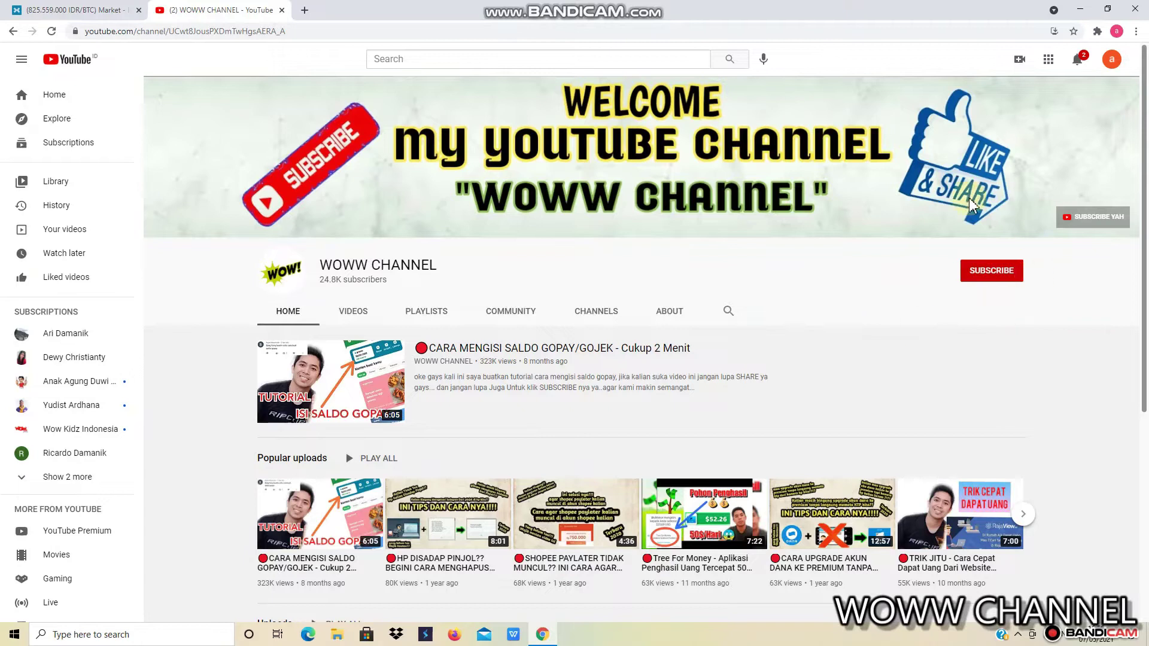
left_click(988, 271)
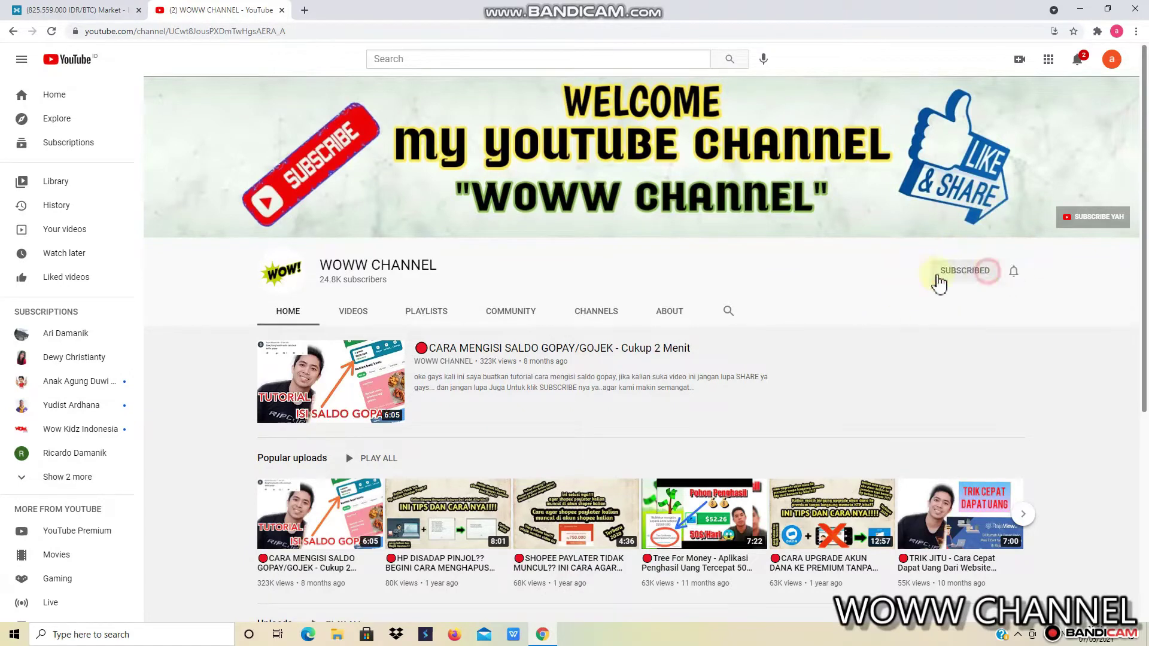
left_click(1017, 274)
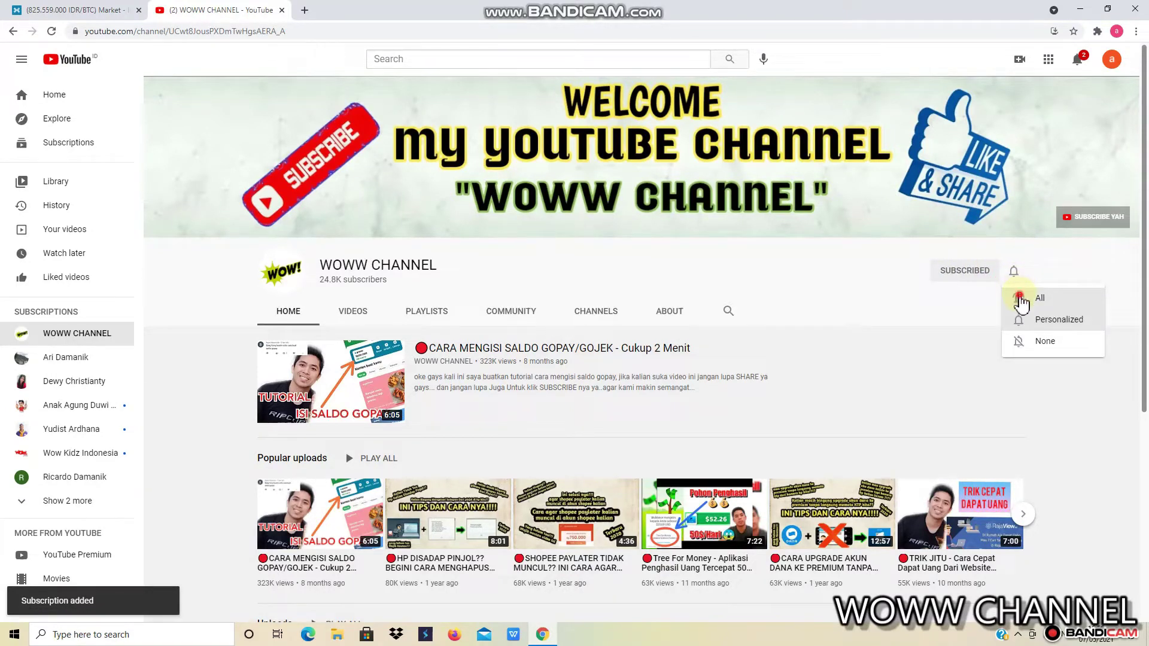
left_click(1024, 293)
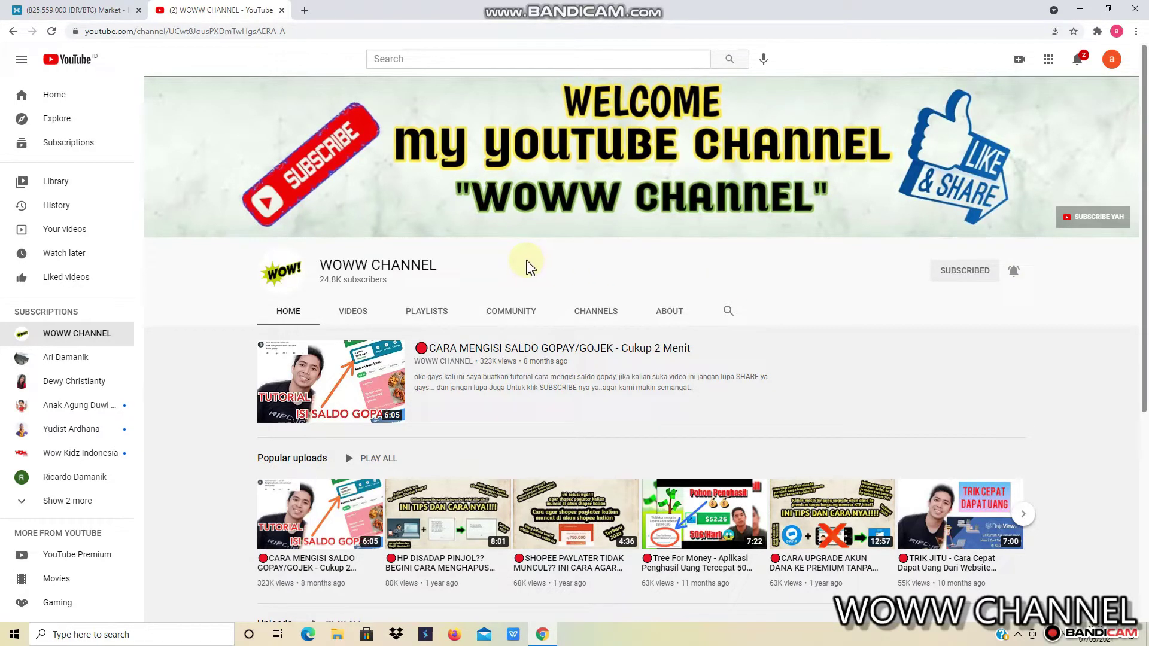
- Switch back to Indodax, open the rupiah deposit page from the wallet and accept the mandatory deposit notice
left_click(78, 12)
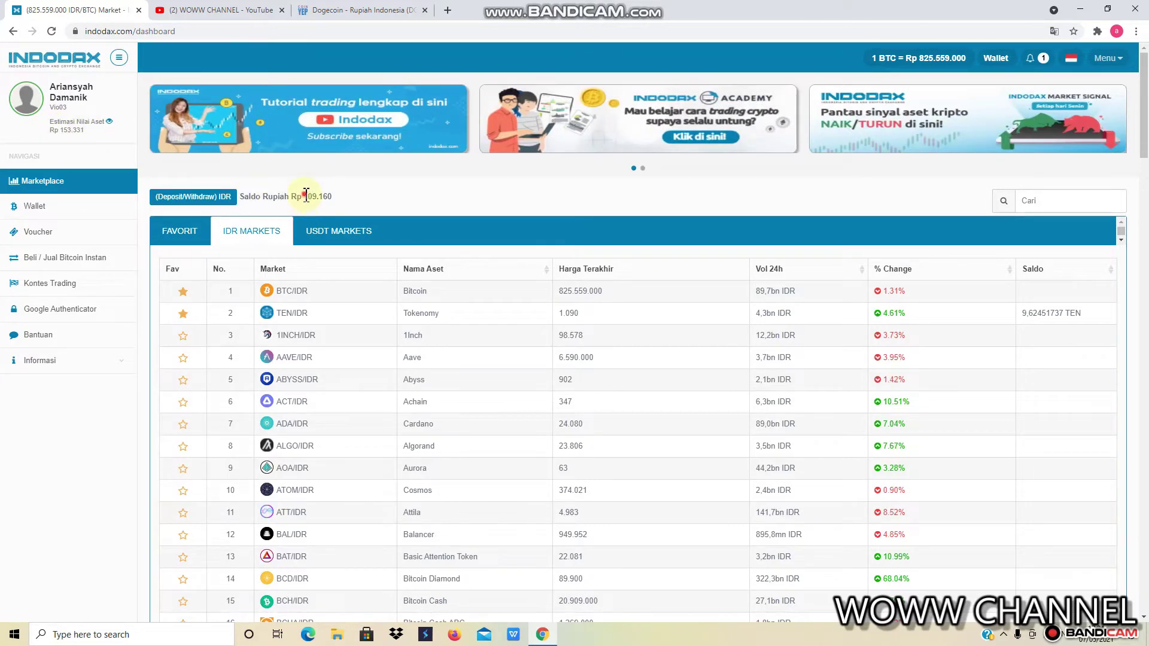
left_click_drag(304, 196, 343, 198)
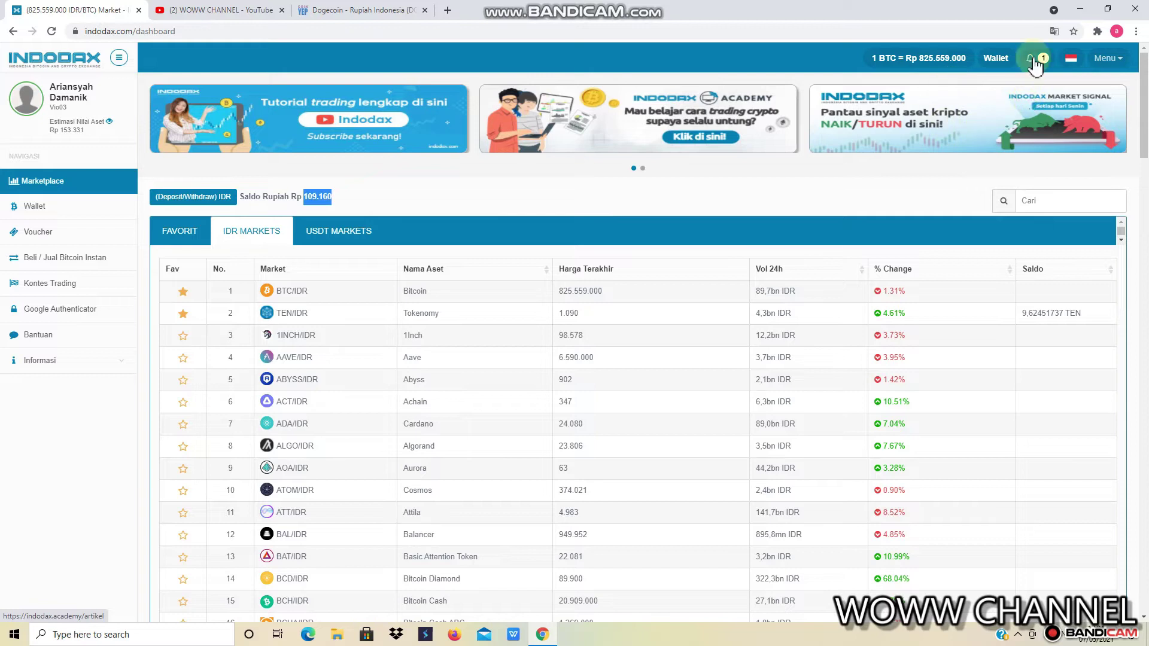
left_click(1001, 60)
left_click(973, 110)
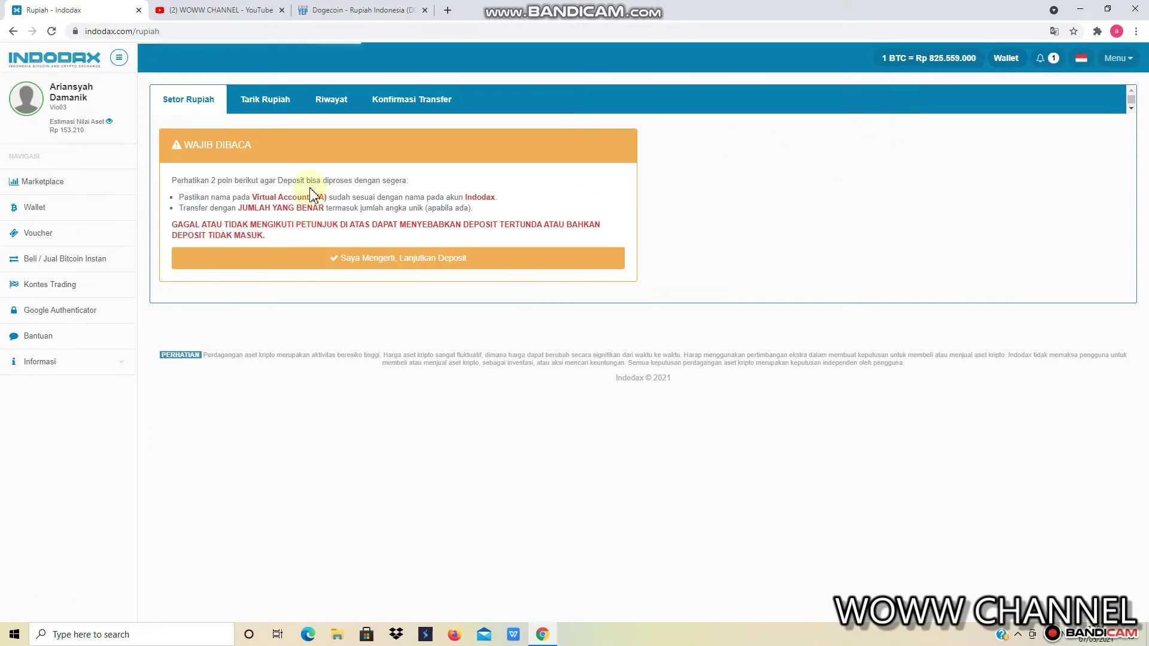
left_click(377, 261)
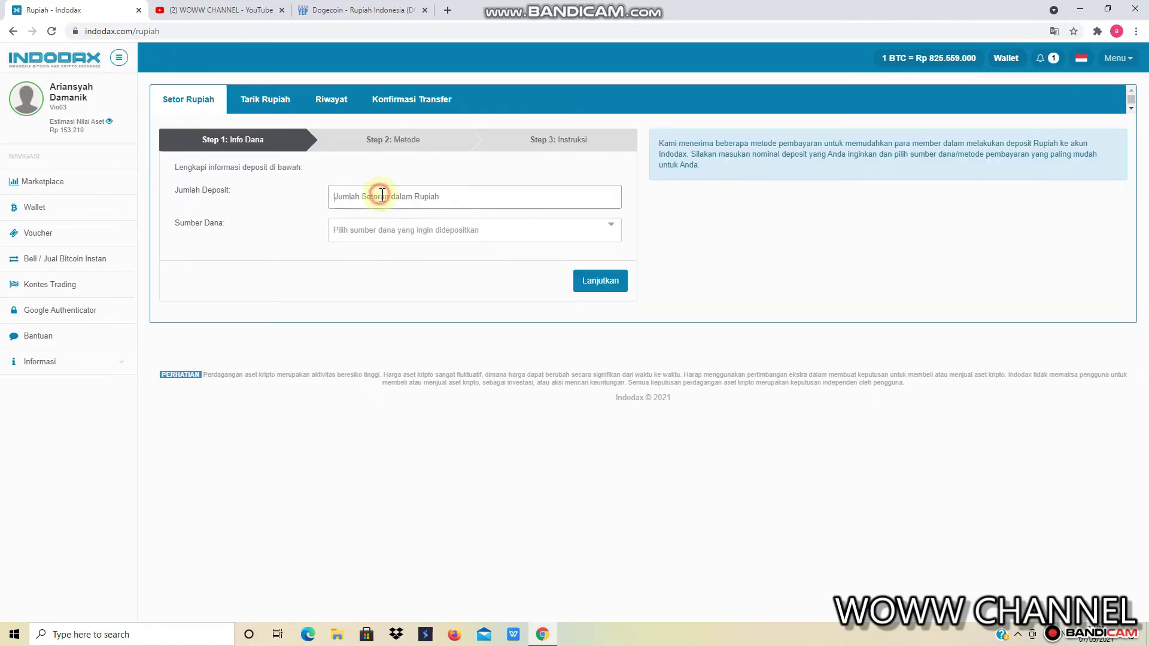
- Fill in a 10.000 rupiah deposit with Uang Elektronik (OVO, ShopeePay, dll) as the fund source and continue to the payment methods
left_click(477, 192)
type("100")
left_click(466, 225)
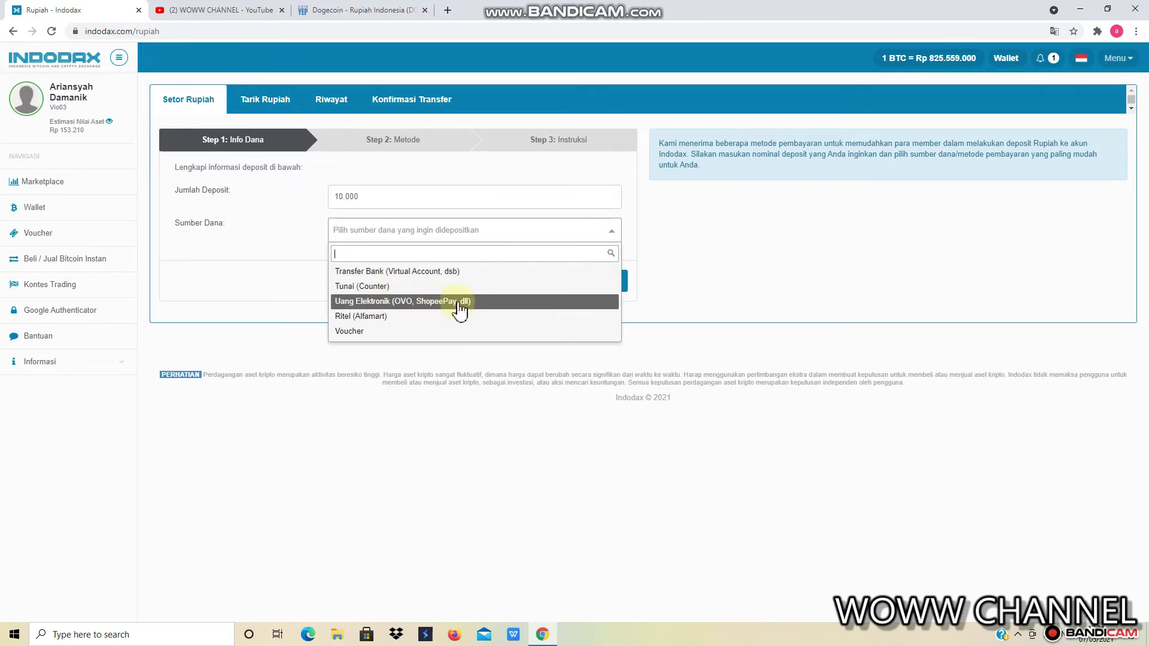
left_click(420, 304)
left_click(598, 285)
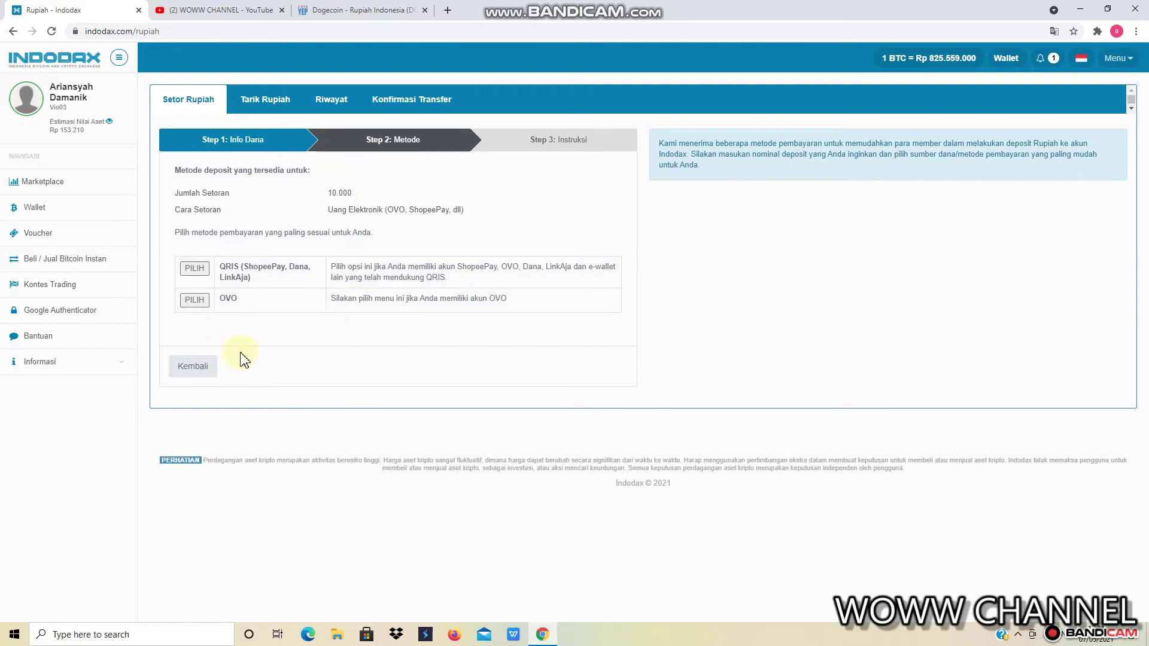
left_click(405, 275)
- Return to the marketplace, open the DOGE/IDR market from the IDR list and check the Dogecoin balance
left_click(33, 186)
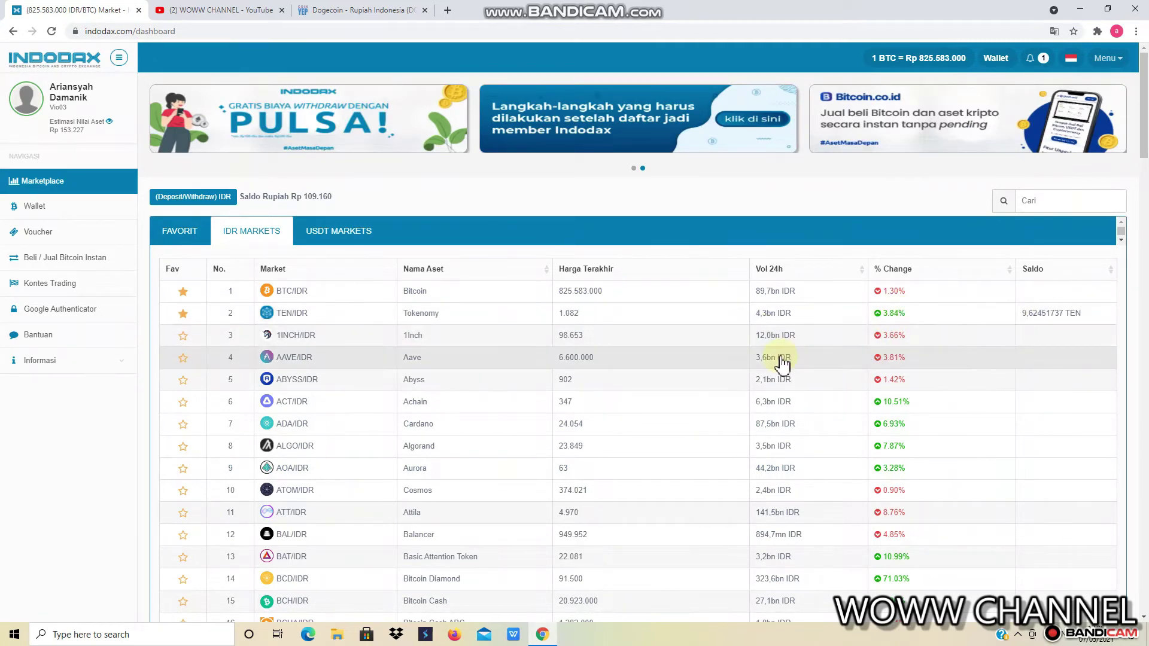
scroll(782, 362, "down", 10)
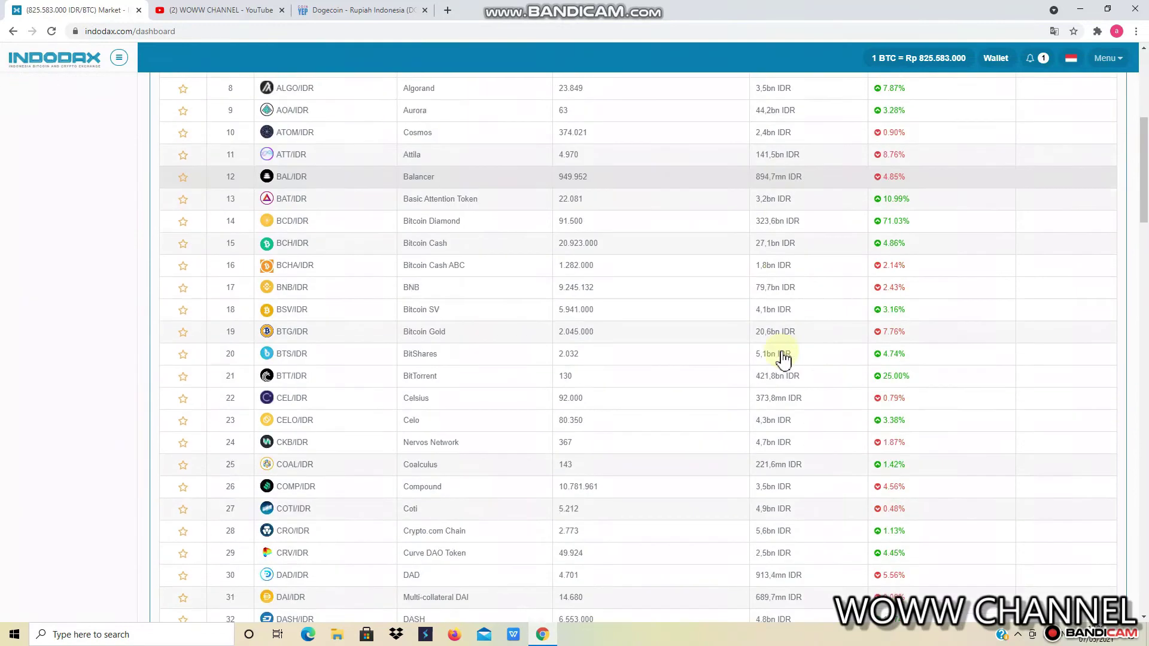
scroll(782, 357, "down", 3)
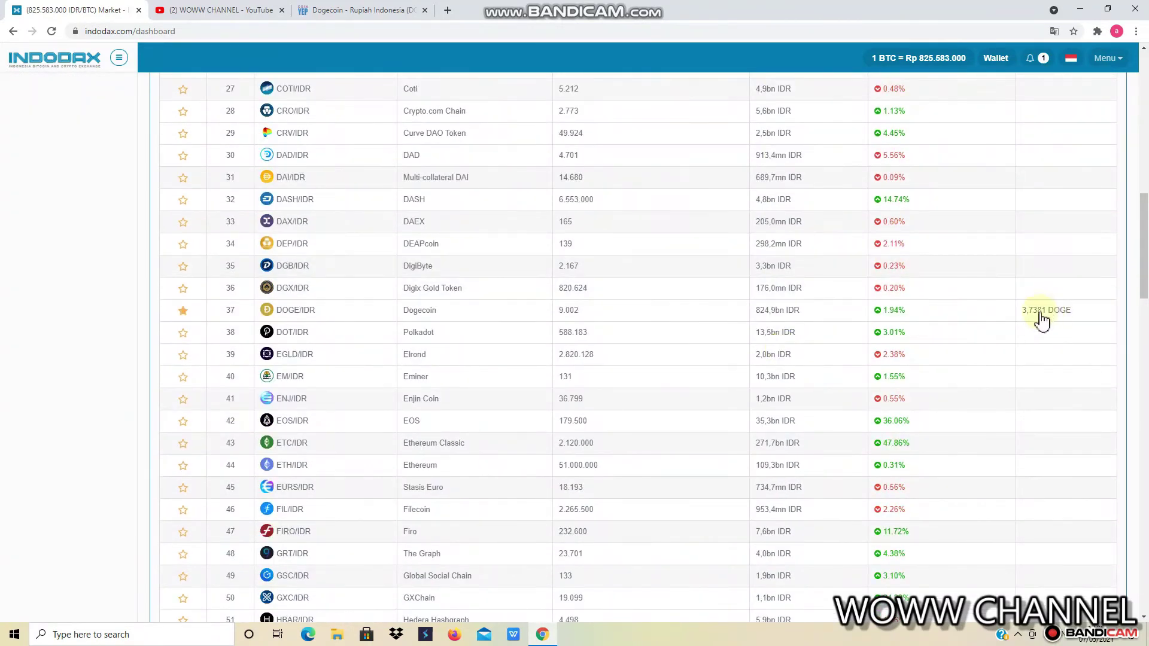
left_click_drag(297, 321, 1068, 325)
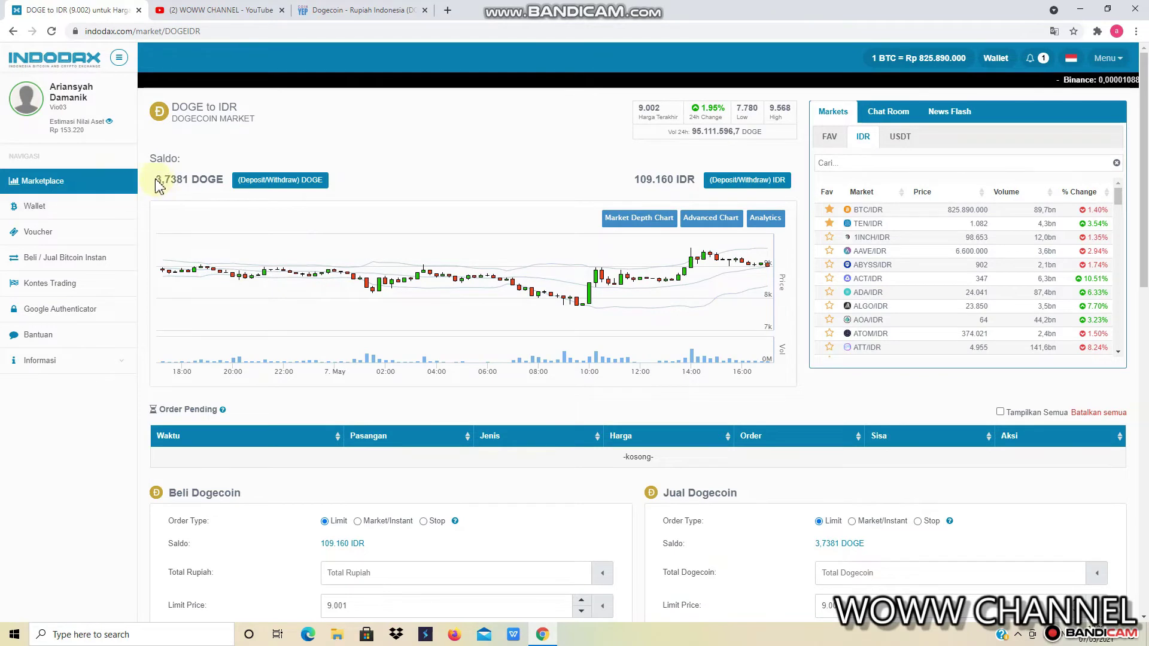
left_click_drag(156, 179, 190, 180)
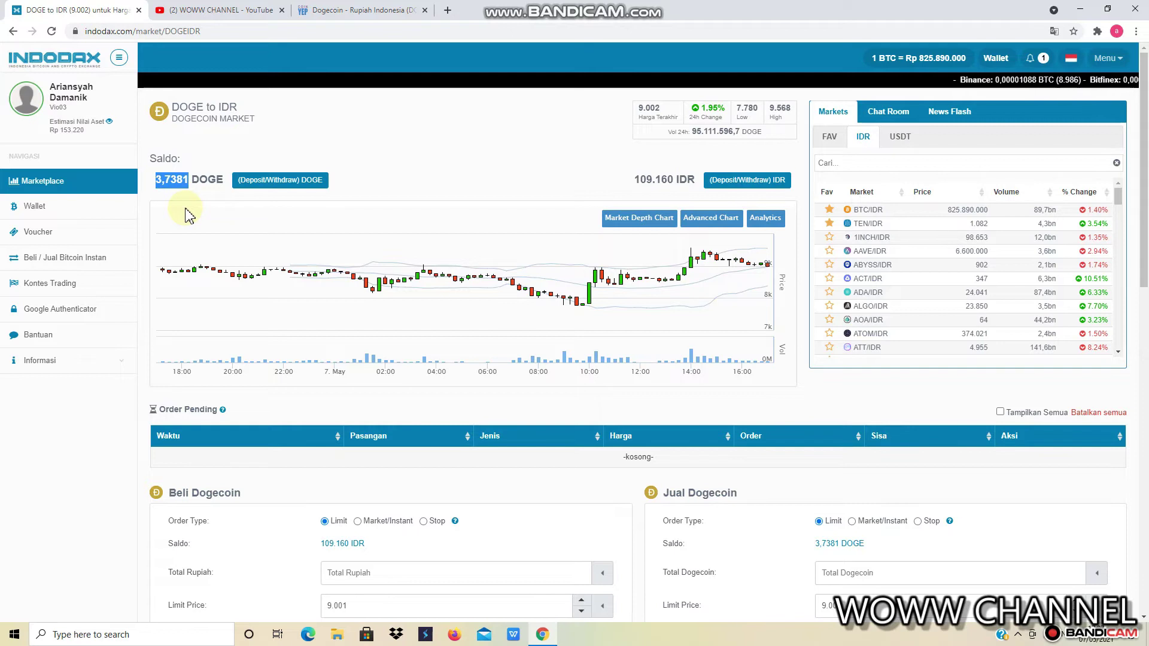
- Switch to the CoinYEP converter, change the source currency to Dogecoin and convert 3,7381 DOGE to Indonesian rupiah
left_click(343, 11)
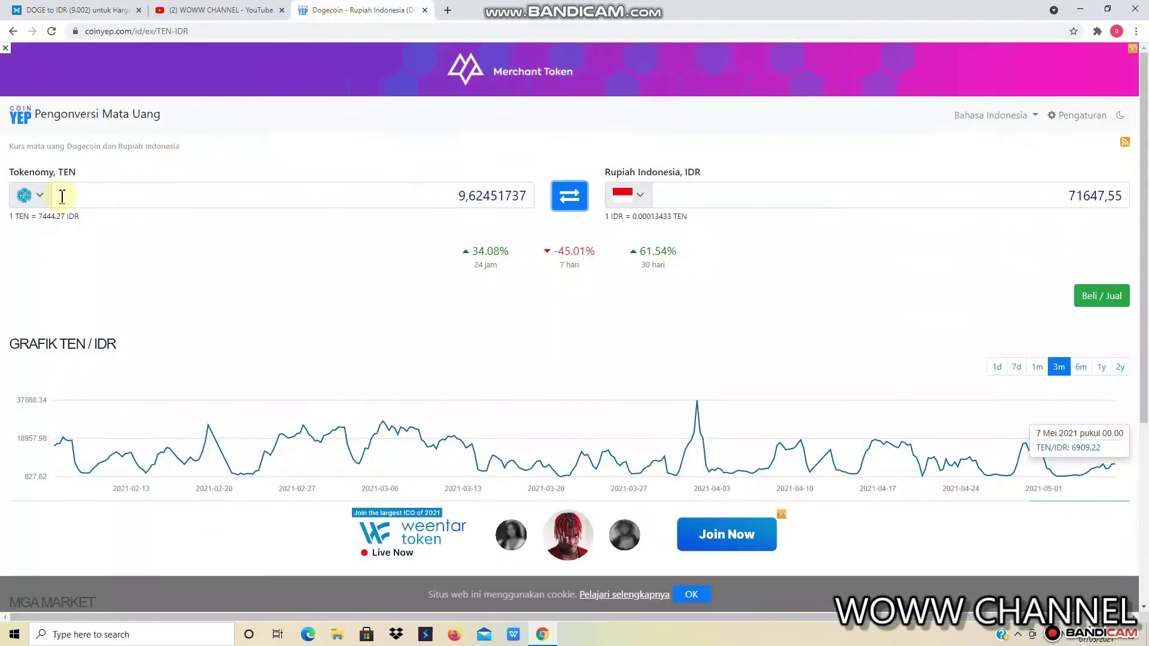
left_click(42, 200)
type("doge")
left_click(60, 259)
left_click(164, 197)
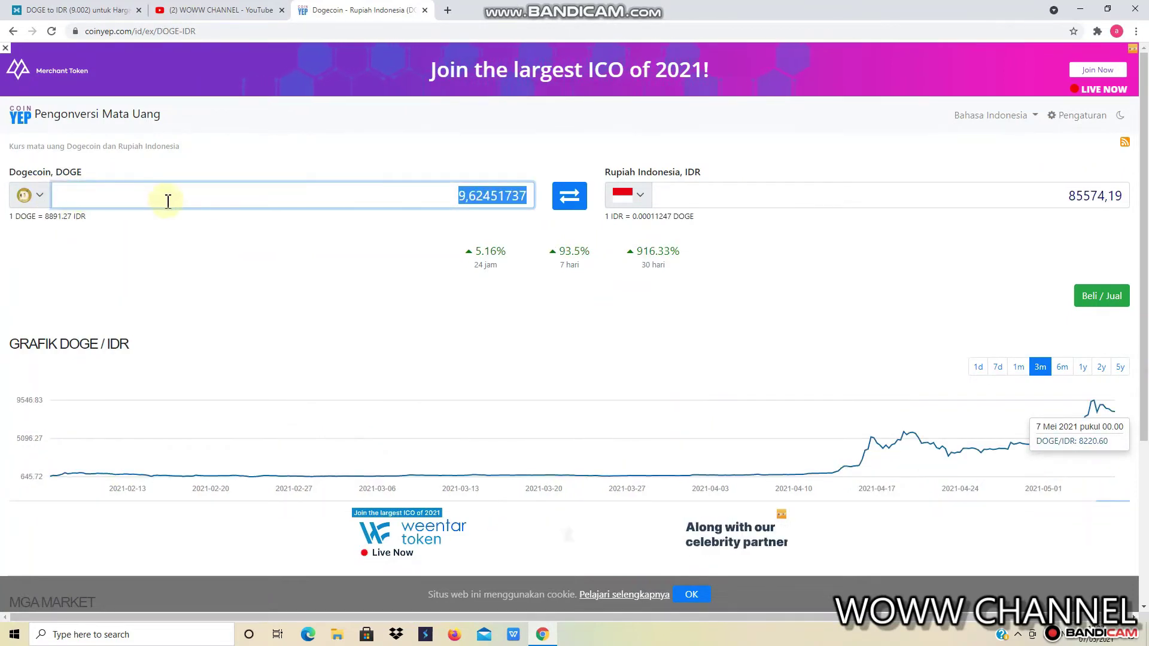
key("BackSpace")
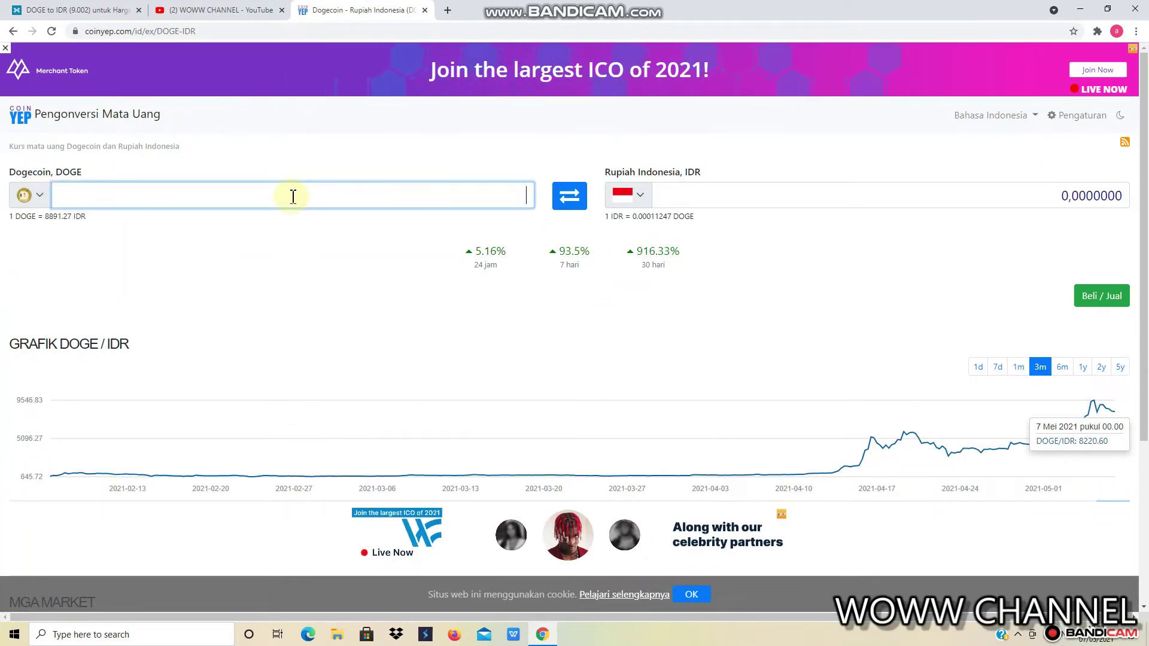
type("3,7381")
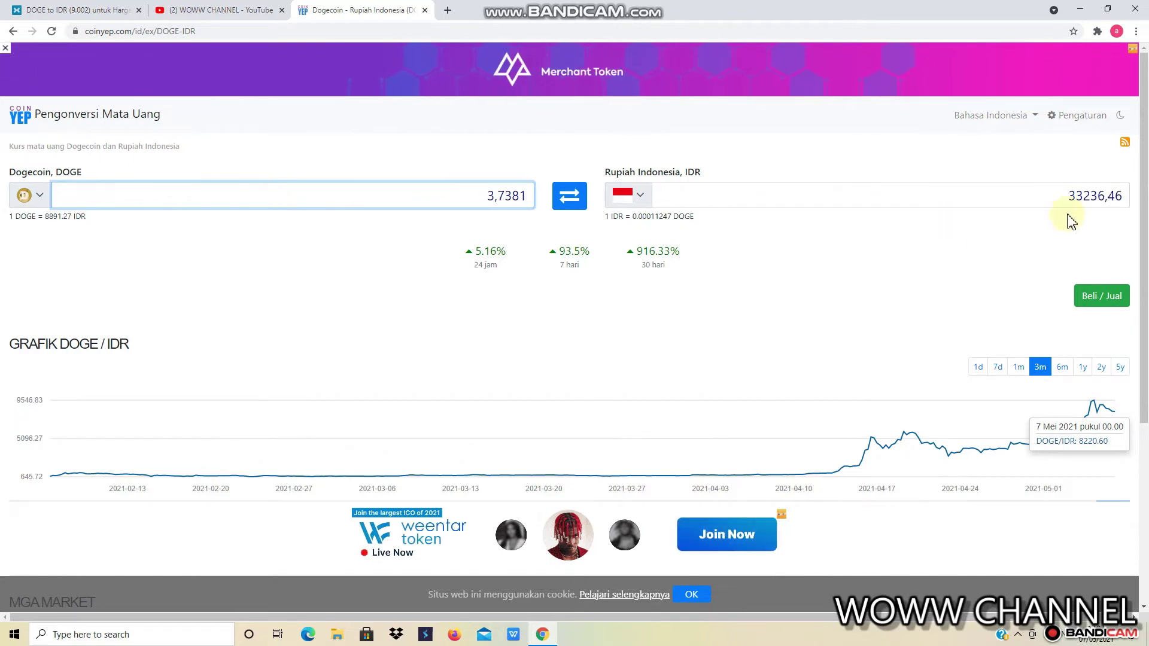
left_click_drag(1070, 196, 1127, 196)
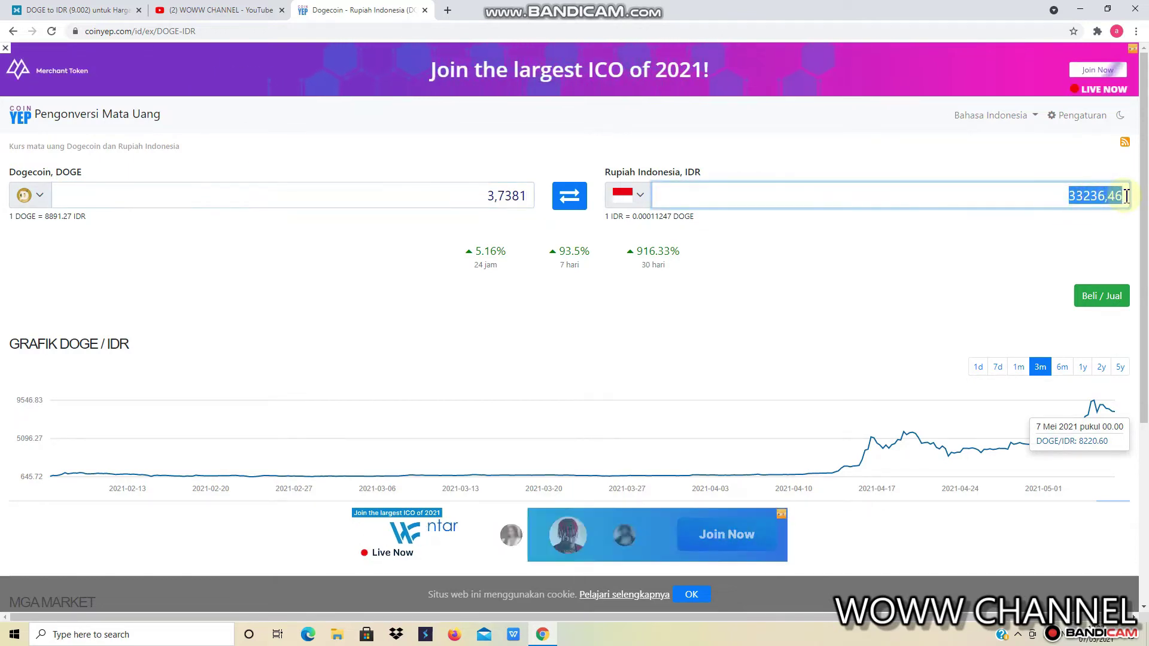
left_click(444, 196)
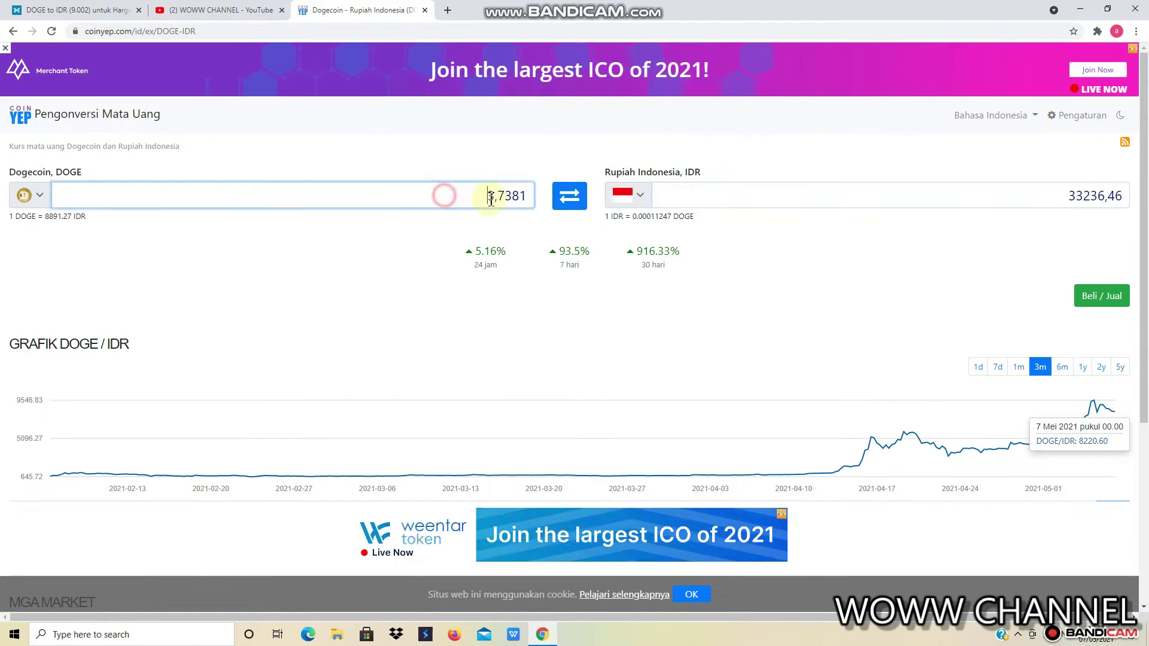
left_click_drag(491, 199, 534, 199)
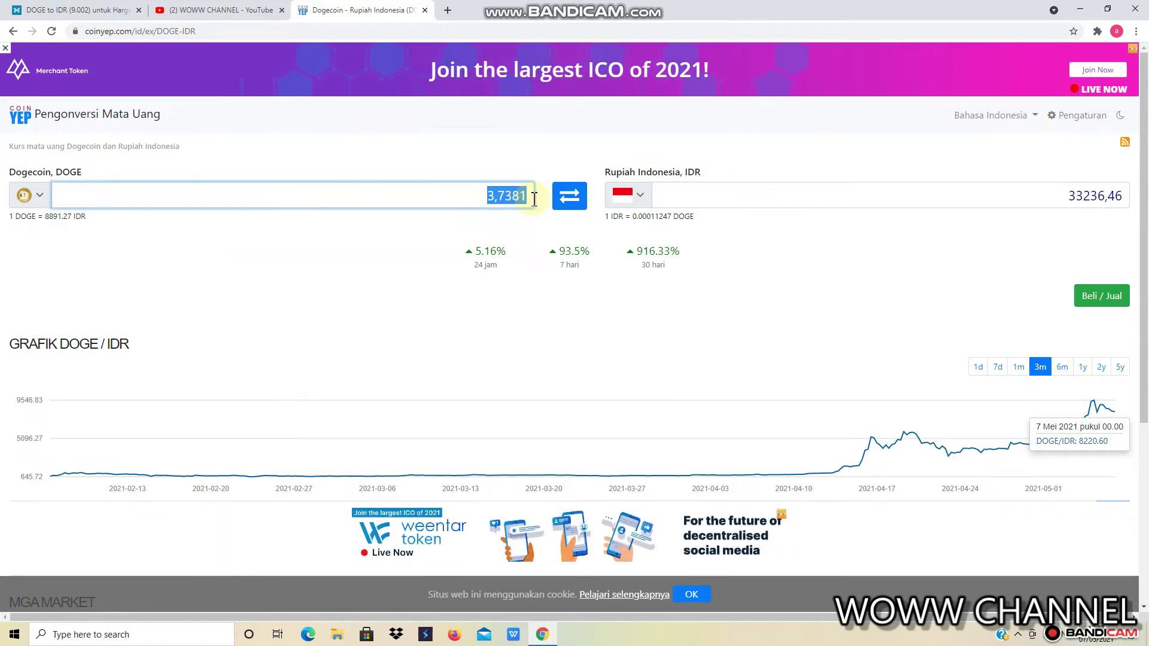
left_click_drag(1066, 197, 1125, 198)
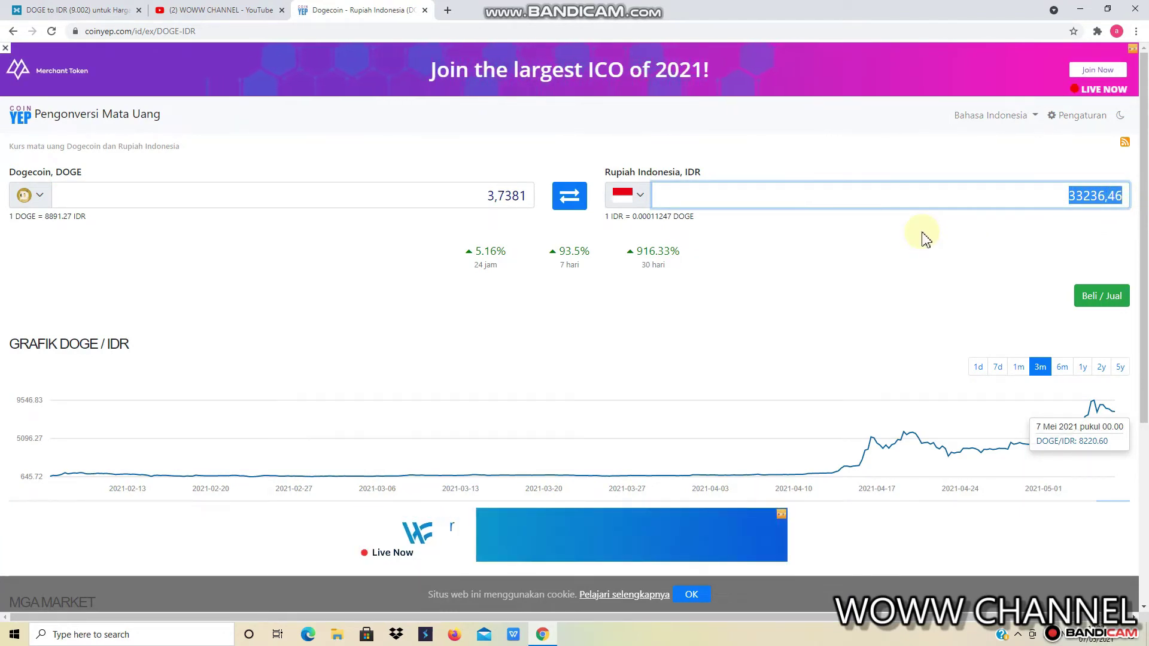
- Switch back to the Indodax marketplace and view the list of USDT markets
left_click(51, 13)
left_click(41, 185)
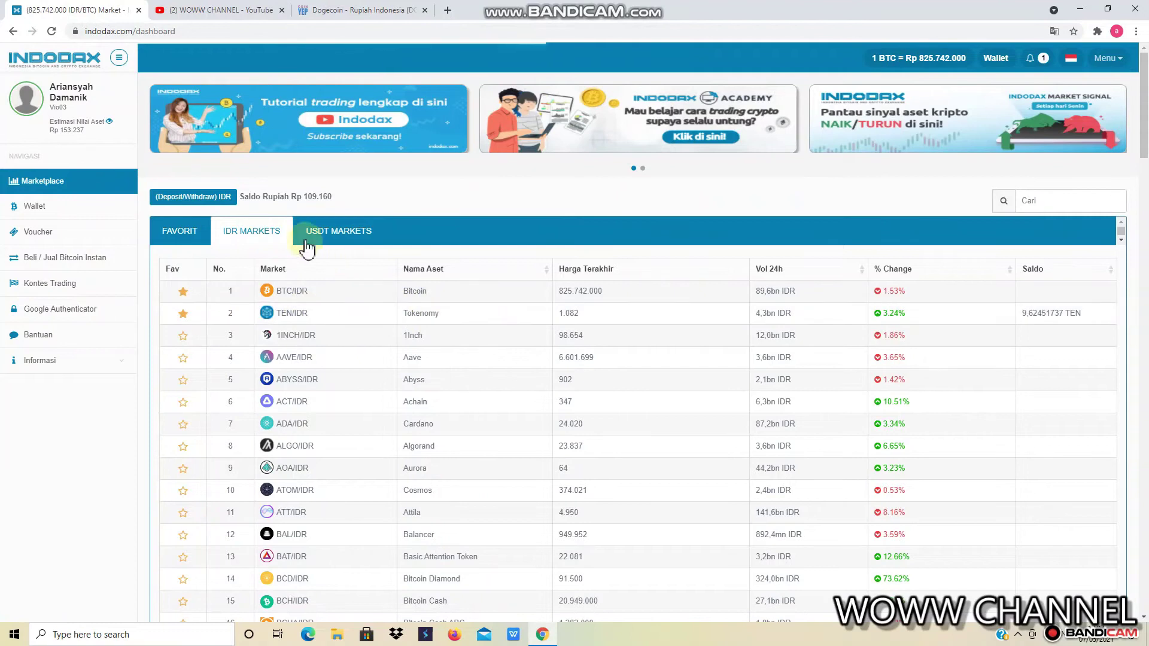
left_click(341, 233)
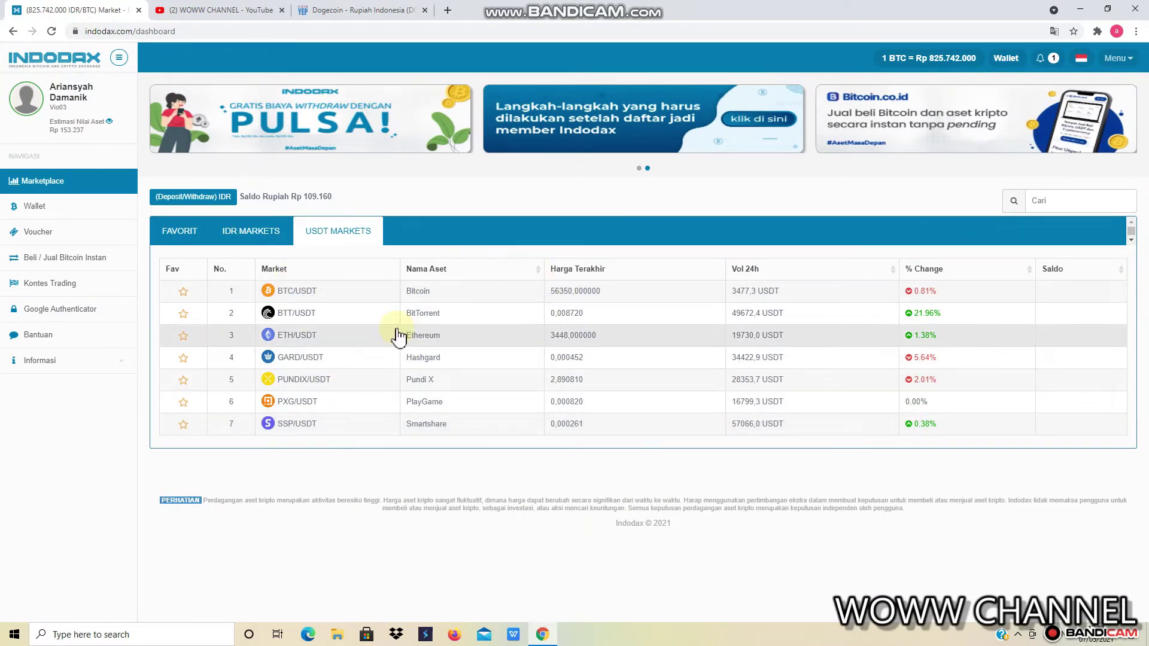
- Search the IDR markets for doge and open the DOGE/IDR market
left_click(238, 240)
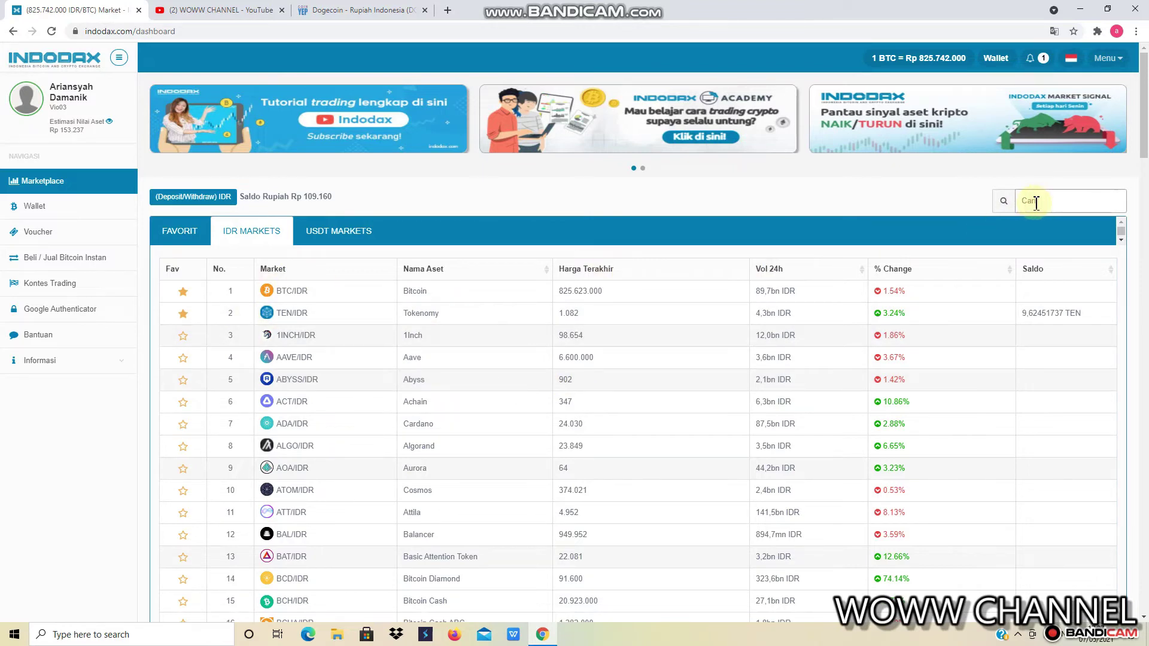
type("doge")
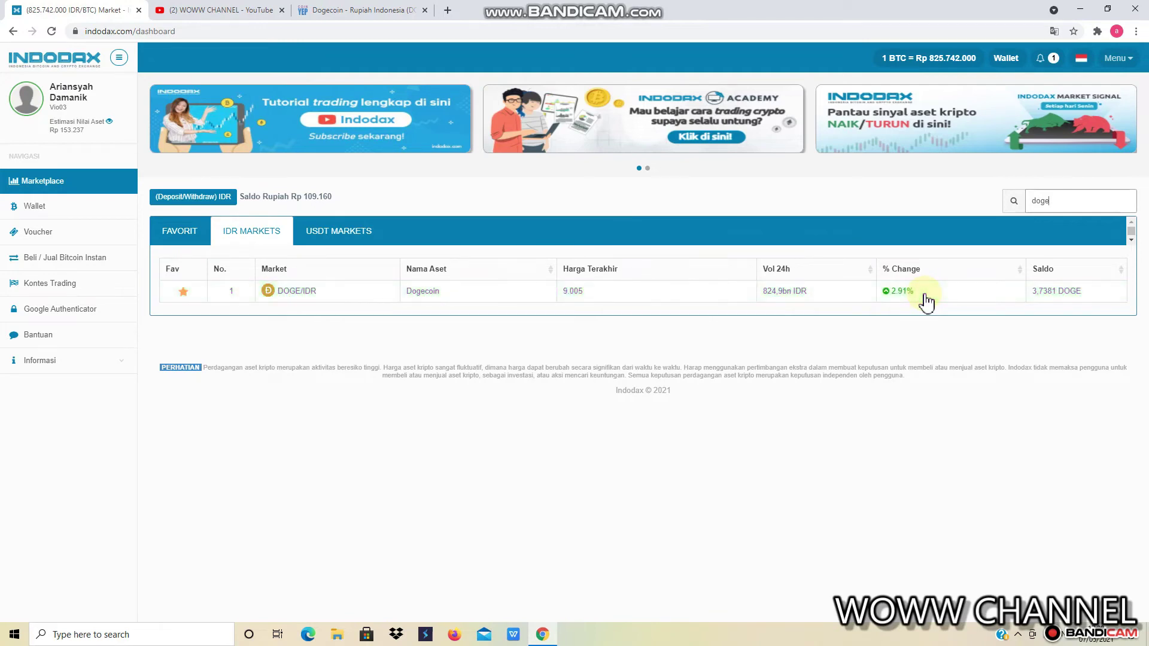
left_click(817, 292)
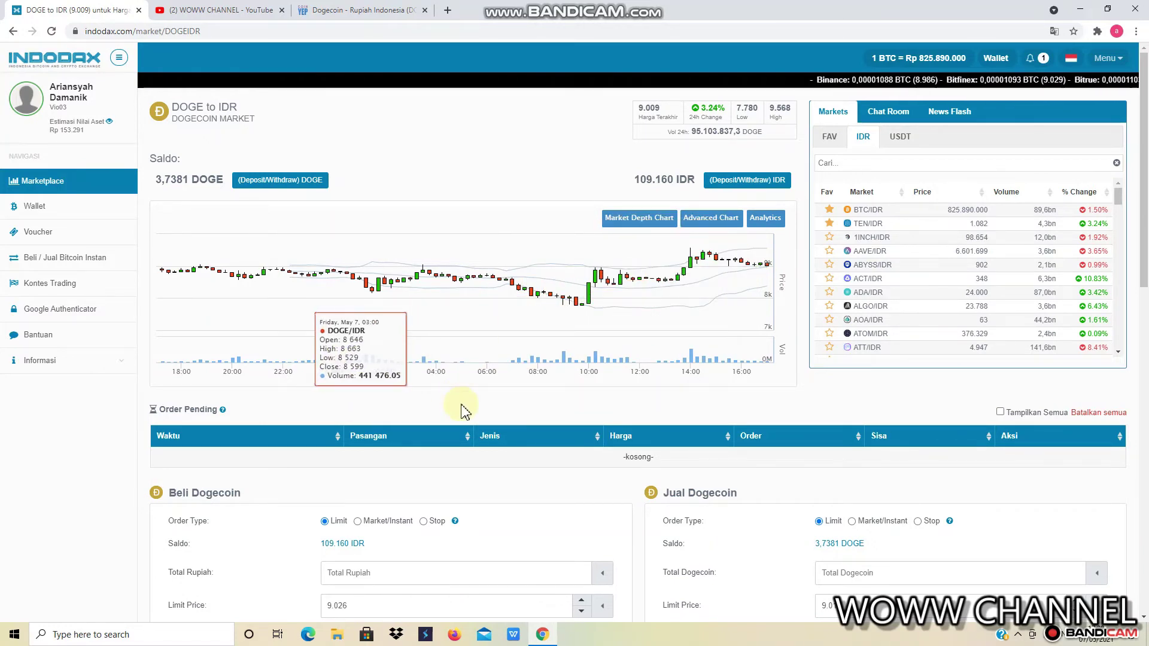
- Enter 100.000 as the total rupiah in the Dogecoin limit buy order
scroll(481, 416, "down", 1)
scroll(482, 416, "down", 4)
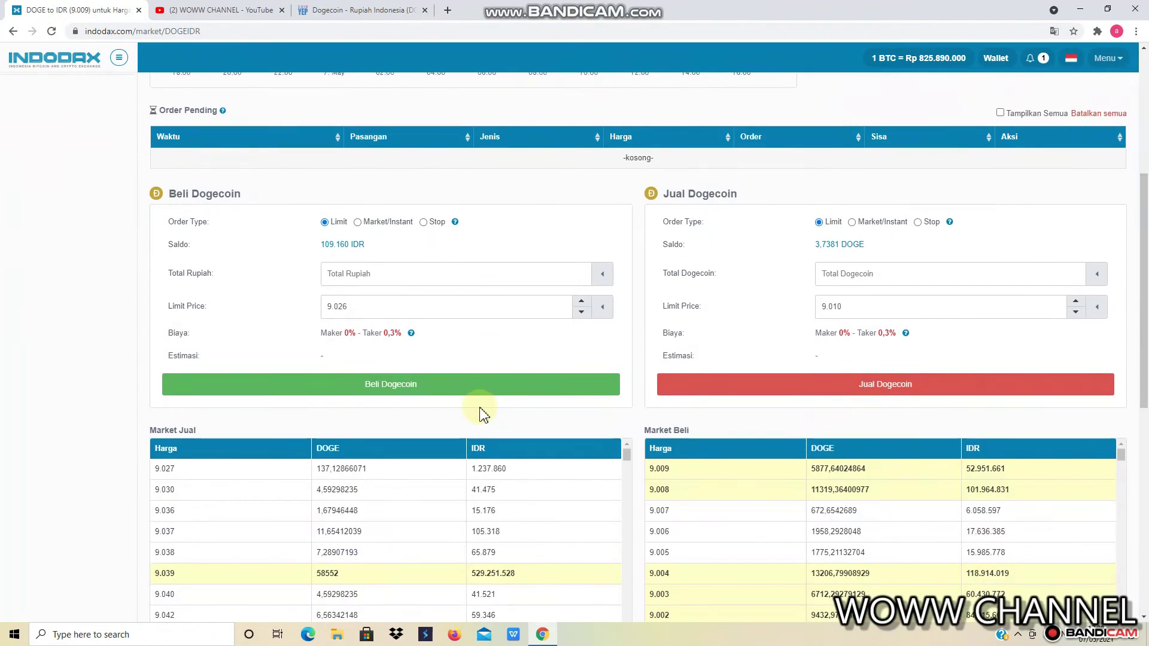
scroll(482, 415, "up", 2)
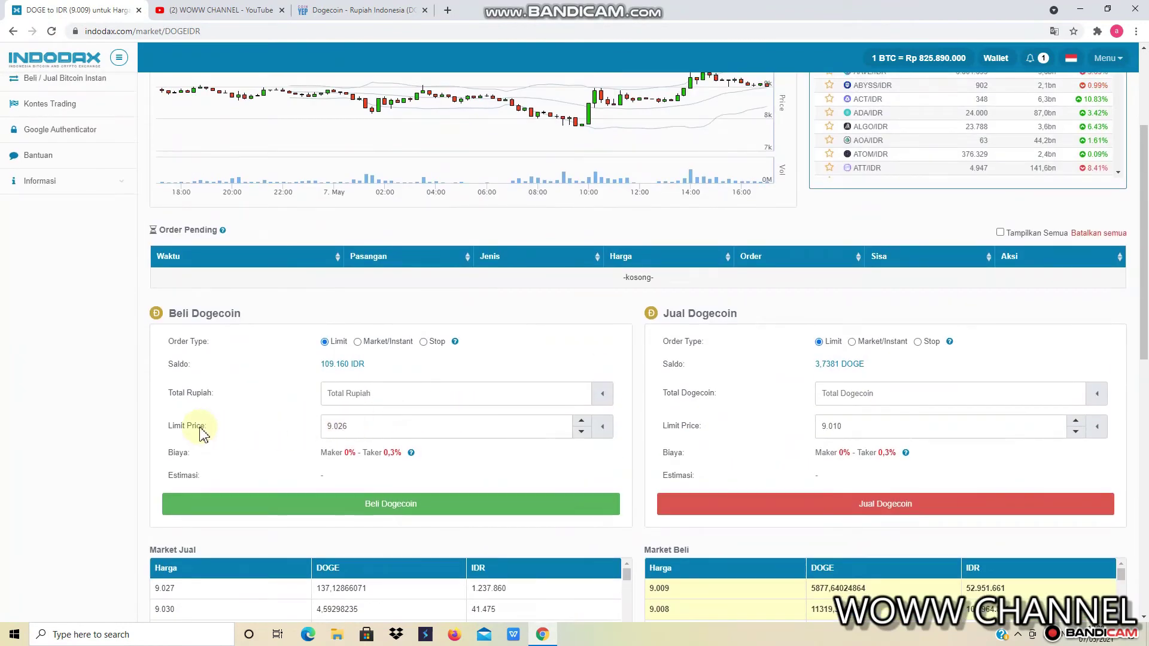
left_click_drag(373, 428, 312, 429)
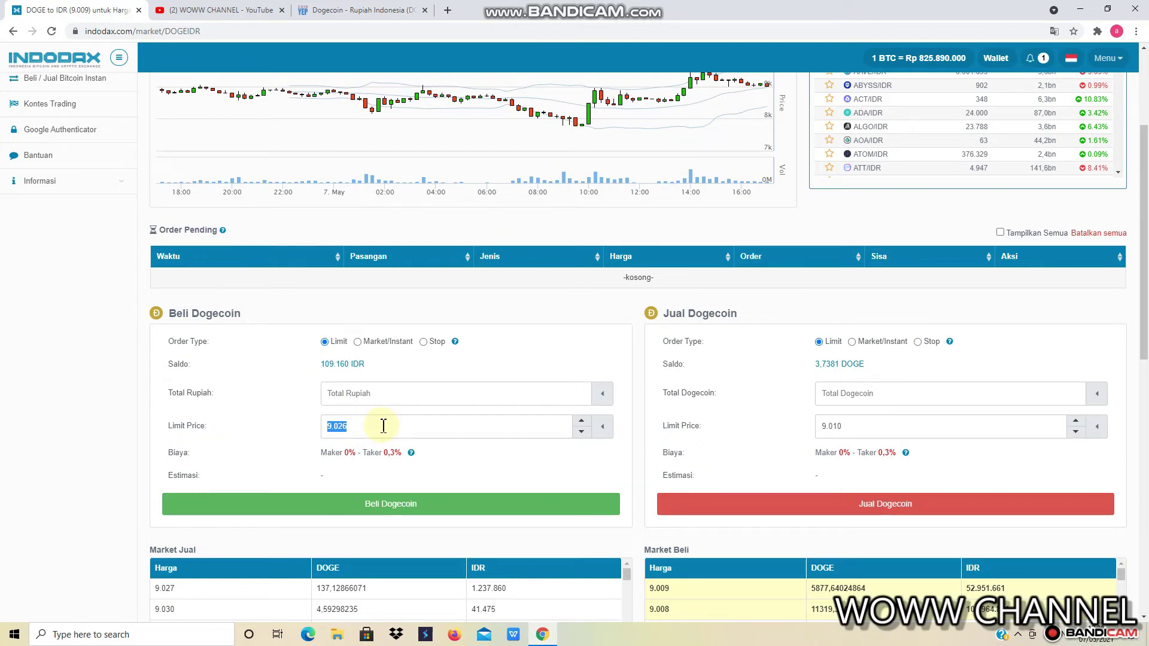
left_click(396, 393)
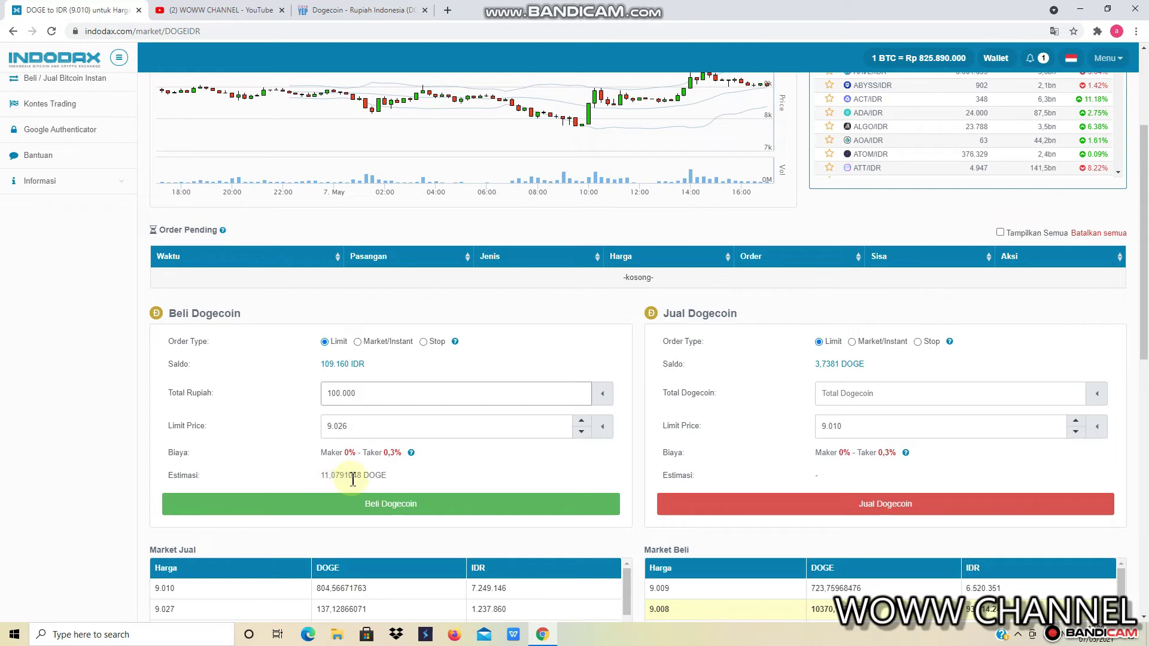
- Set the Dogecoin buy total to 109.000 rupiah and place the limit order at a price of 9.026
left_click_drag(369, 398, 257, 392)
type("1")
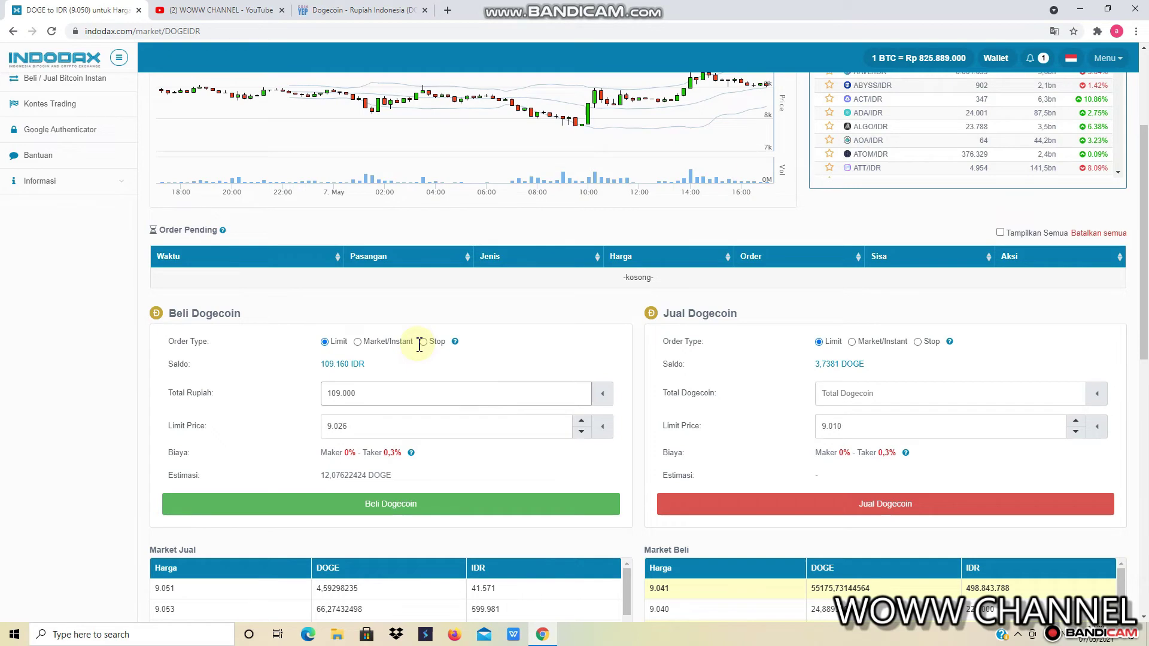
scroll(419, 348, "down", 3)
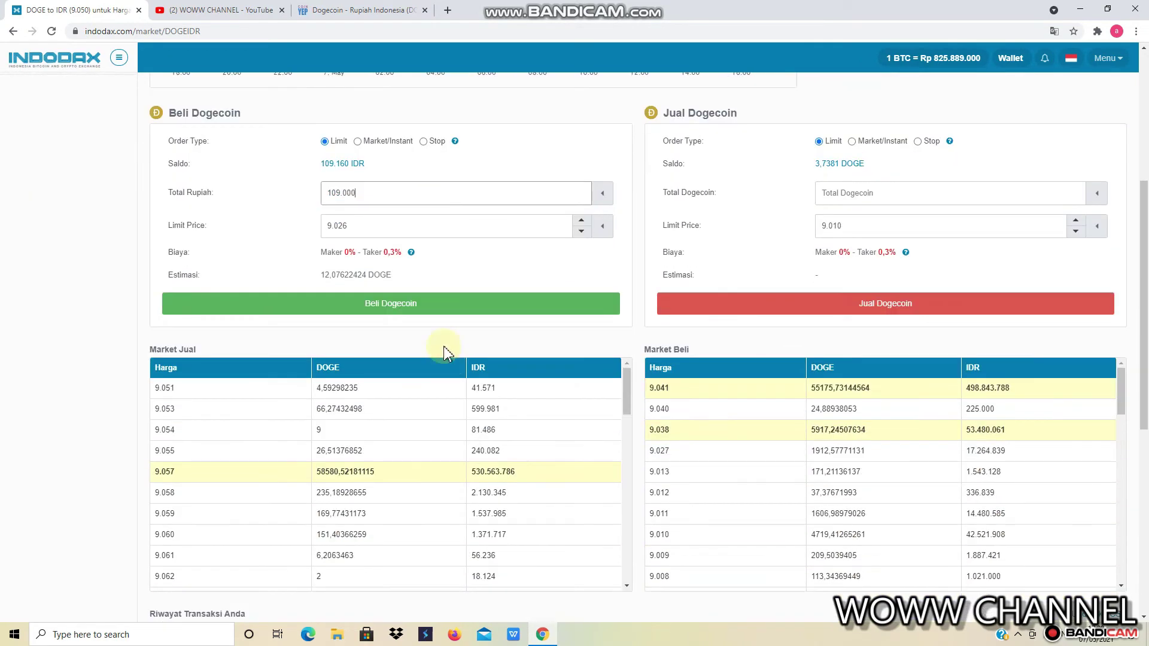
left_click(402, 303)
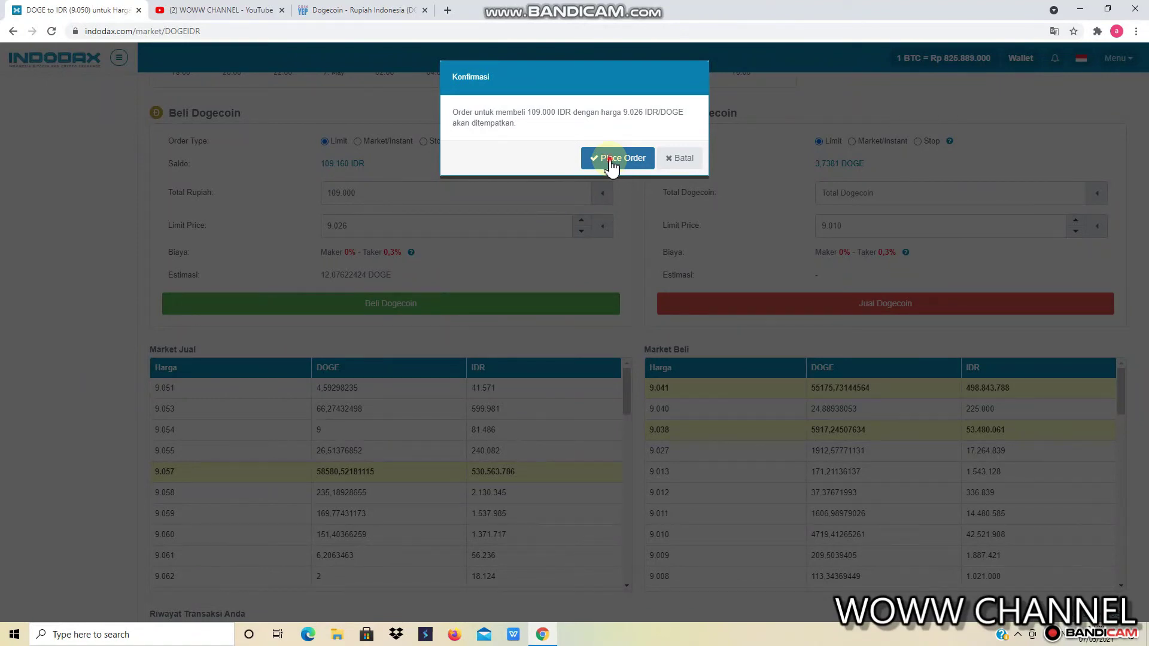
left_click(611, 162)
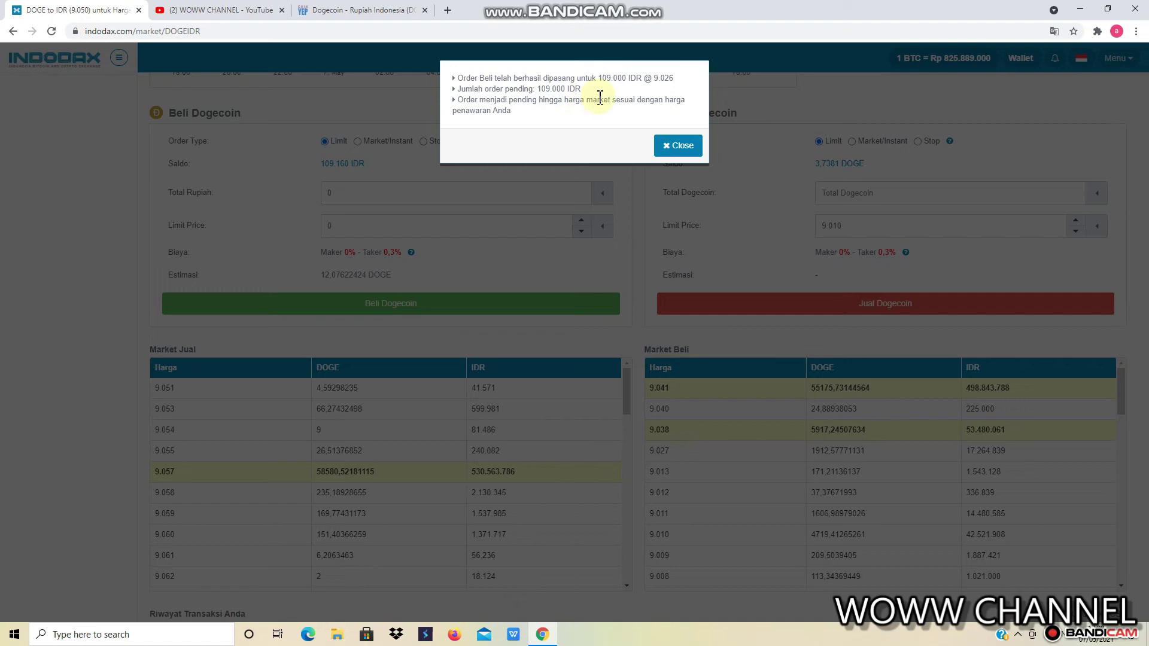
left_click(677, 146)
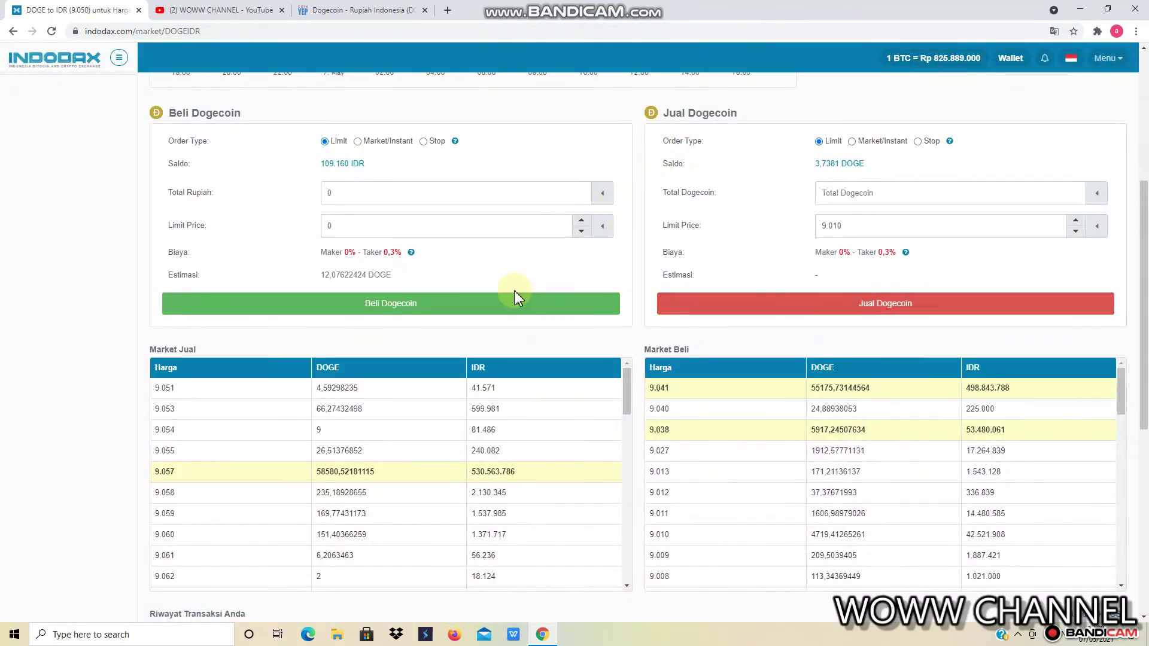
- Return to the marketplace, search the IDR markets for doge and reopen the DOGE/IDR market
scroll(463, 316, "down", 5)
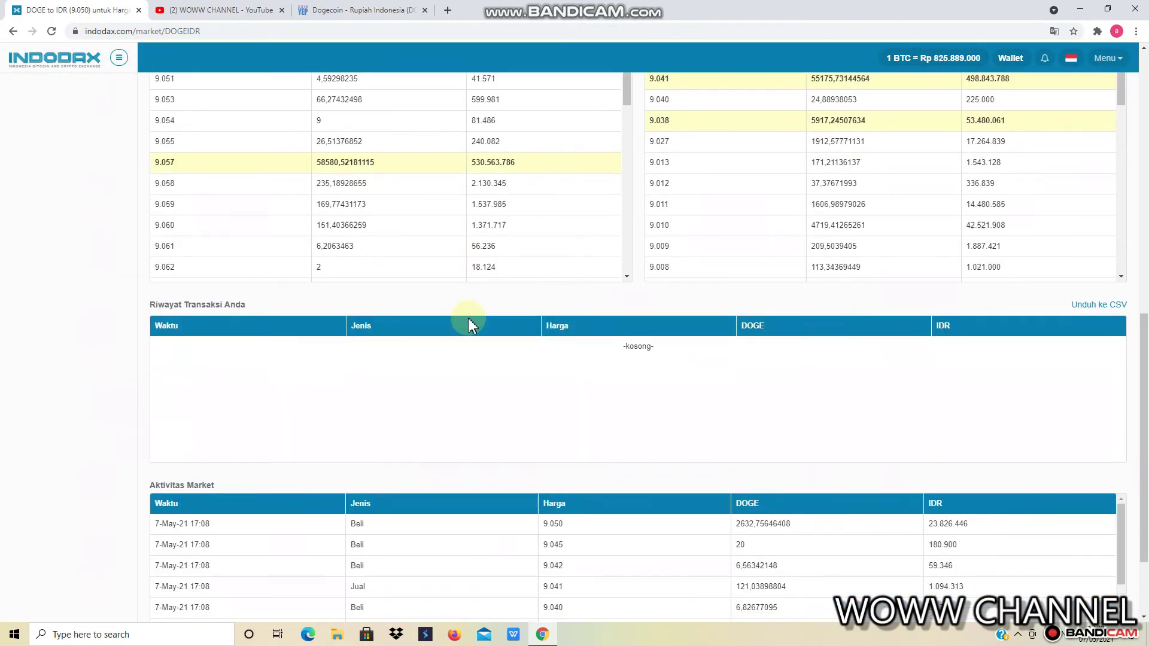
scroll(441, 328, "up", 9)
scroll(368, 321, "up", 2)
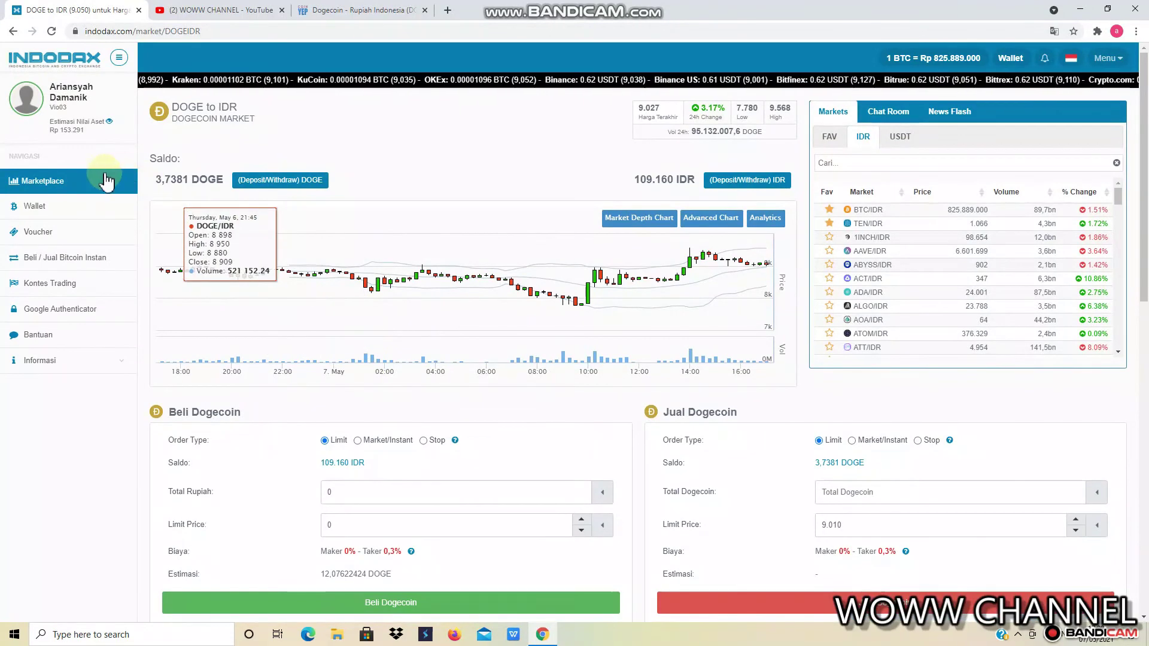
left_click(73, 187)
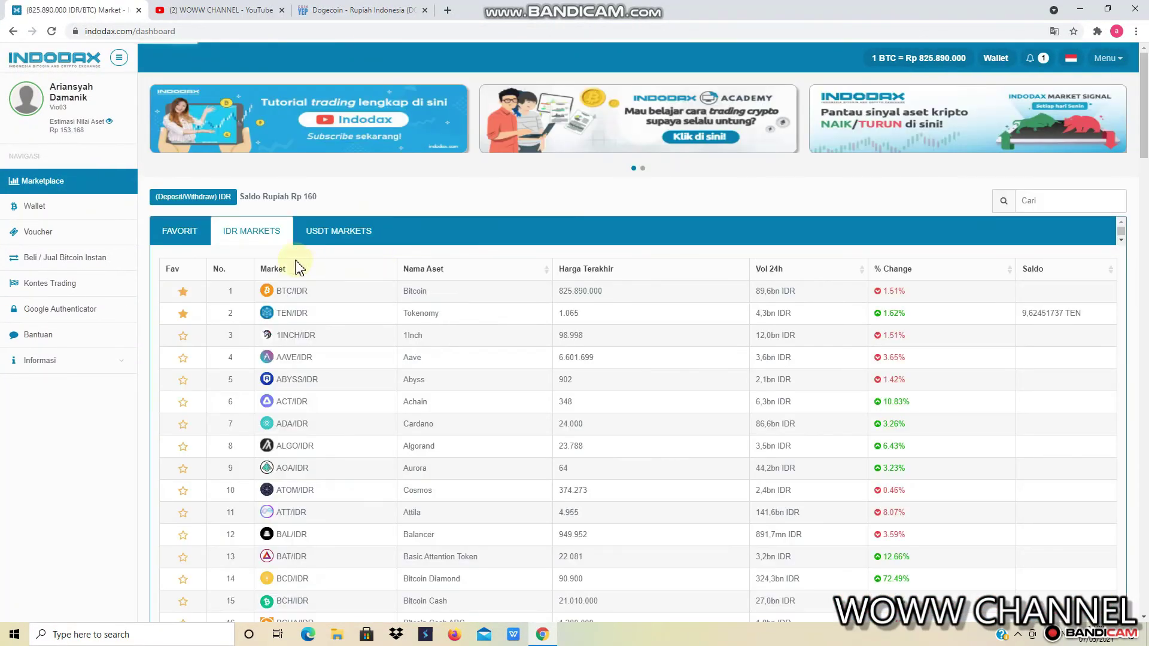
left_click(1033, 204)
type("doge")
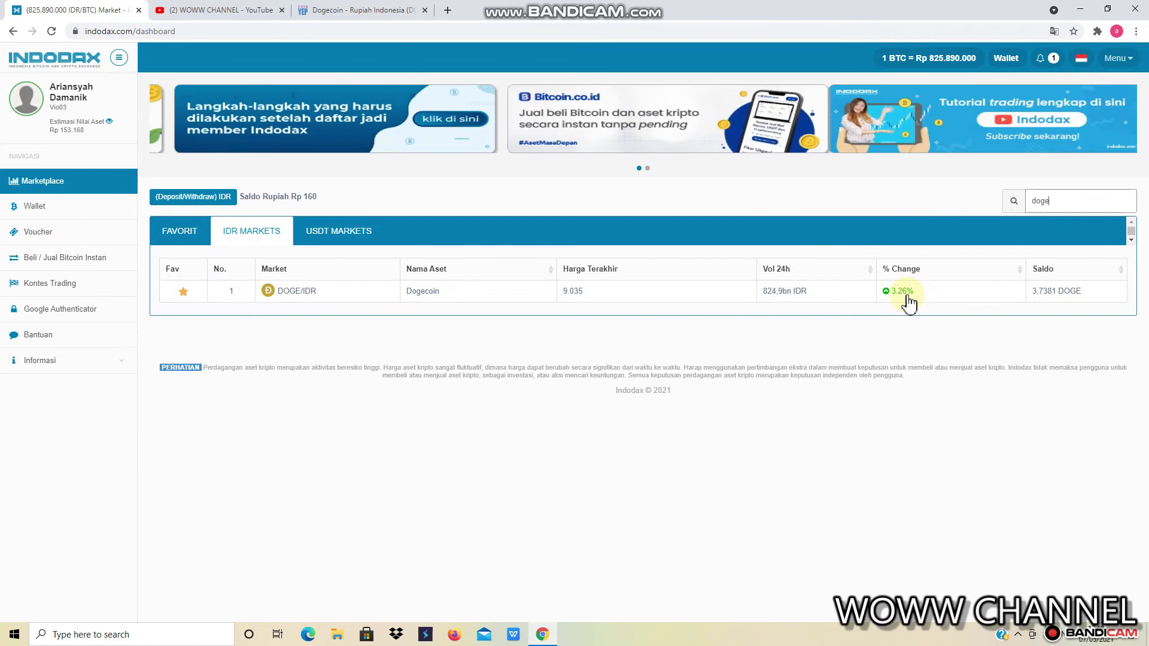
left_click(281, 291)
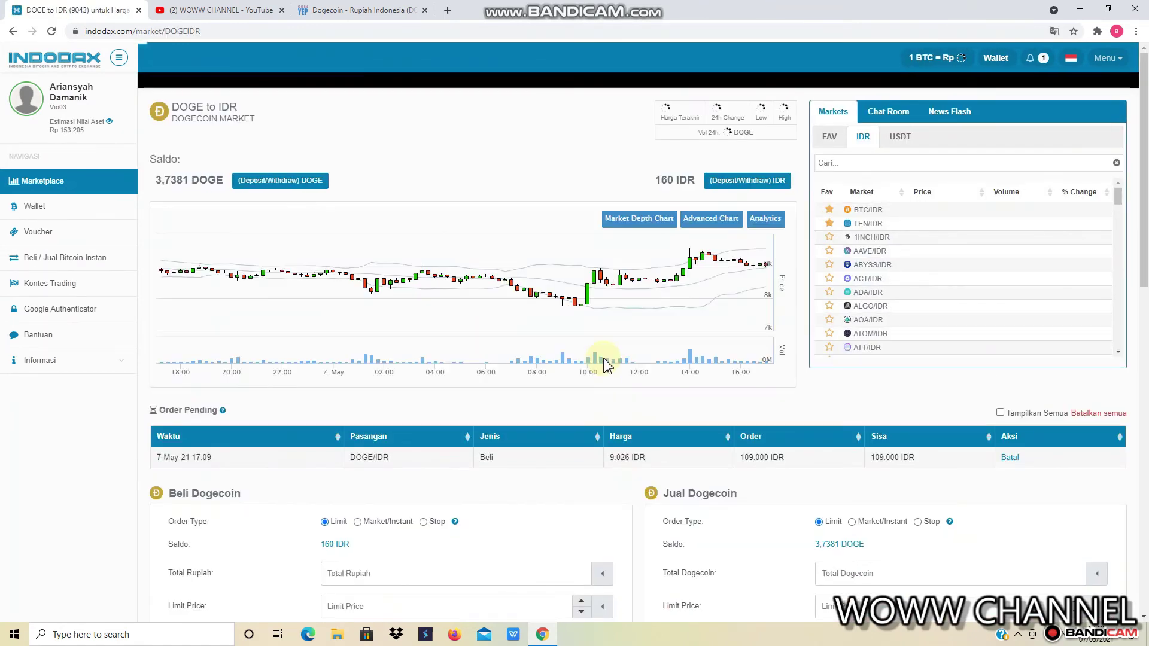
- View the pending Dogecoin order, open the help article about pending limit orders, and return to the DOGE/IDR market
scroll(599, 366, "down", 4)
scroll(600, 367, "up", 2)
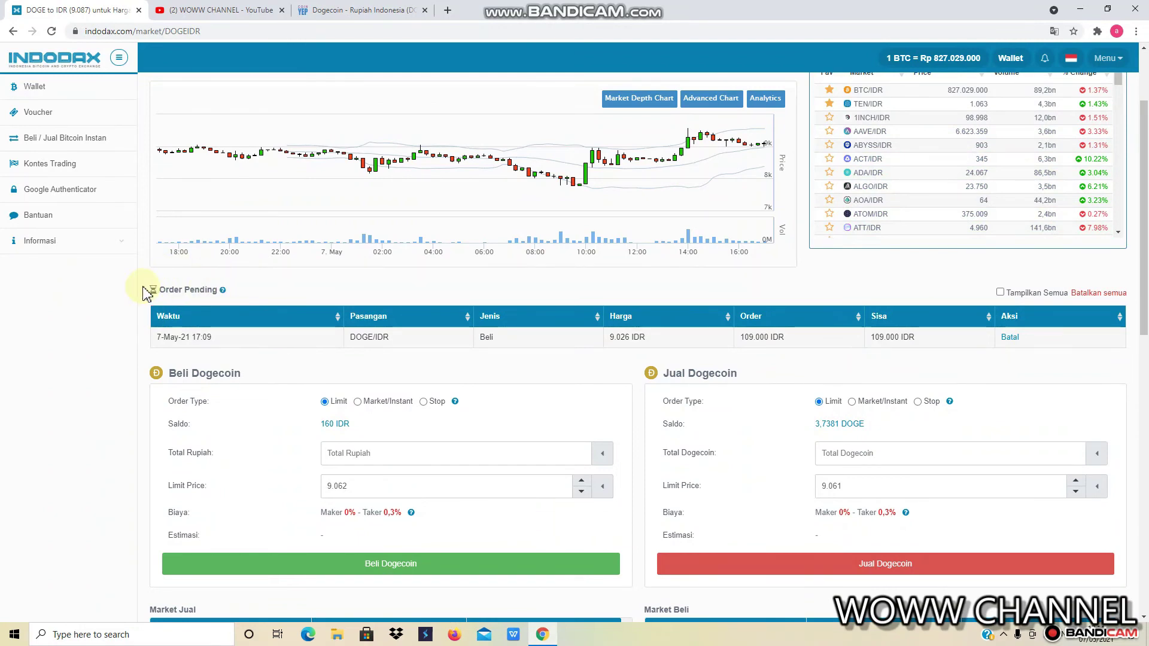
left_click(222, 291)
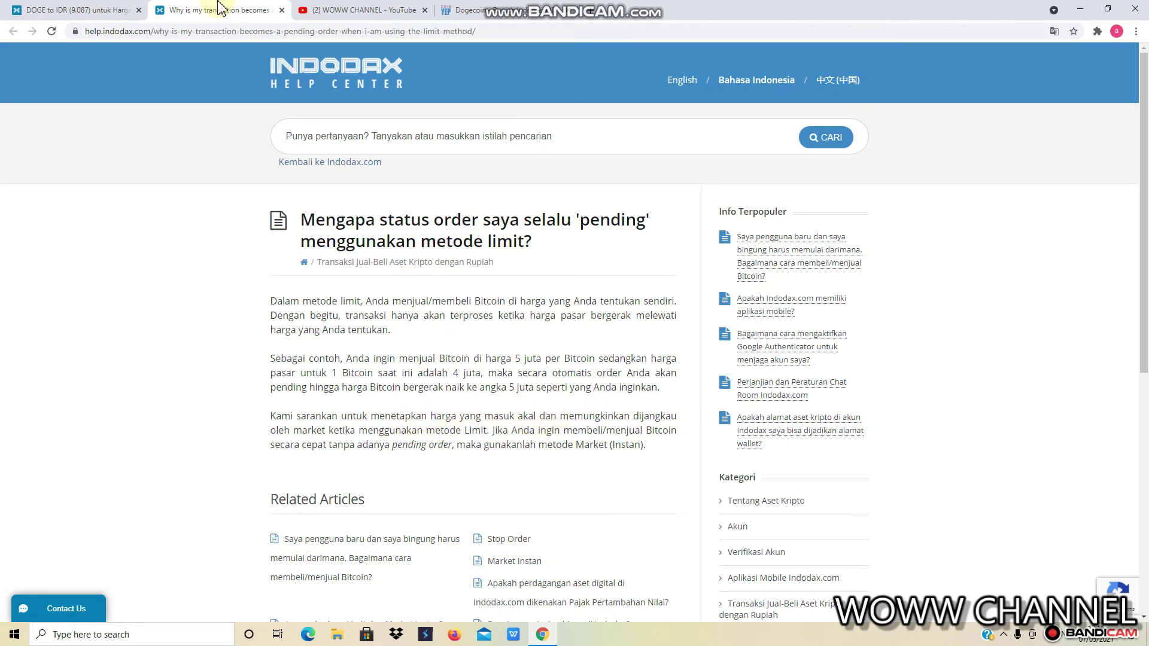
left_click(89, 11)
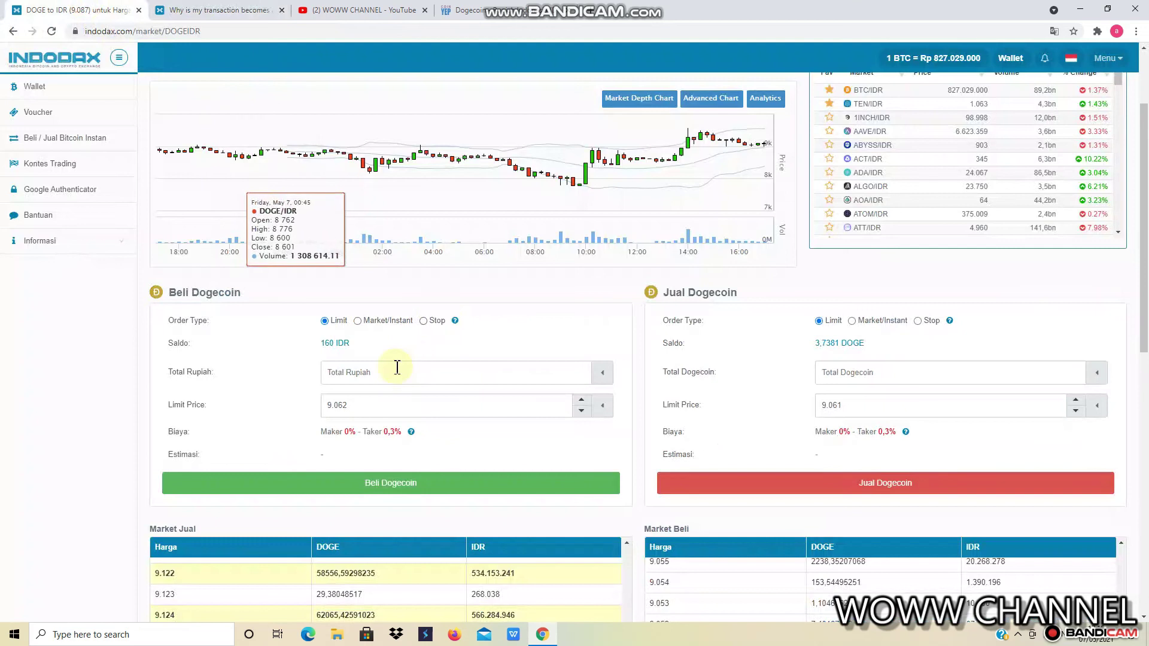
- Examine the balances, price chart, and sell and buy order books on the DOGE/IDR page
scroll(790, 401, "down", 2)
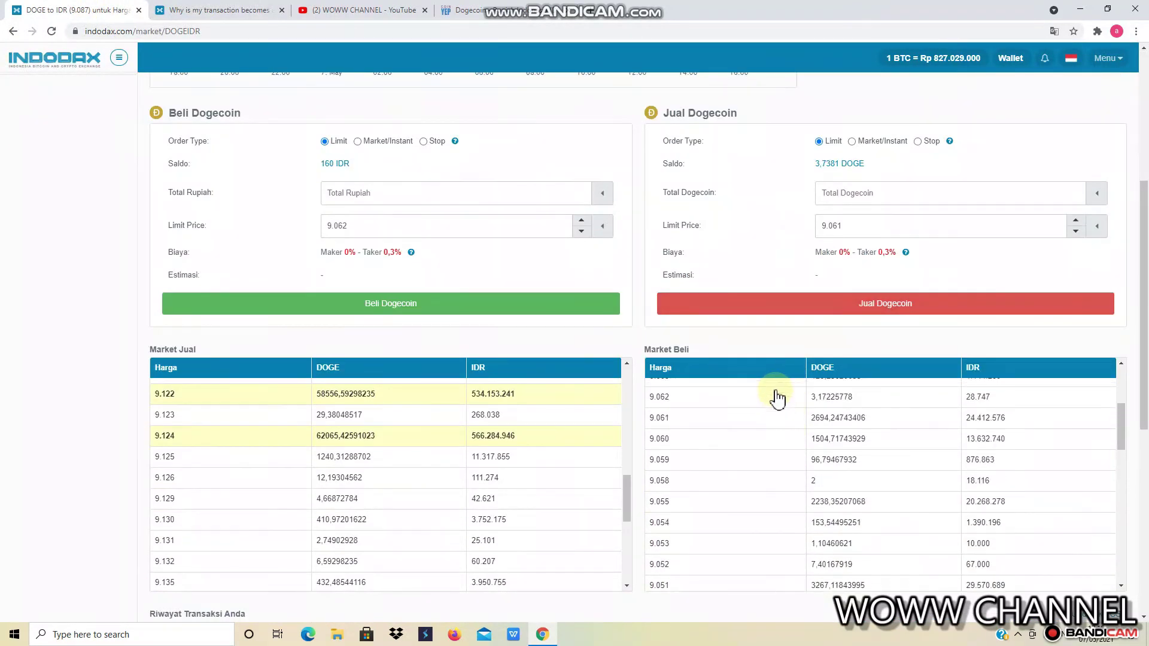
scroll(1053, 344, "up", 3)
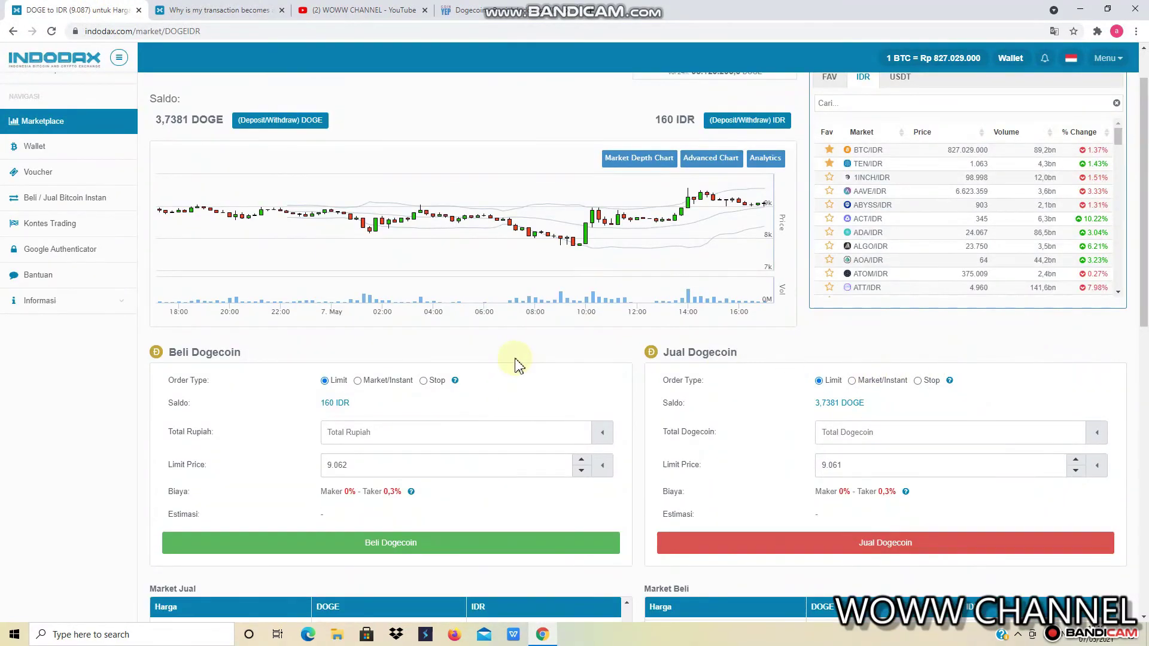
scroll(764, 367, "up", 1)
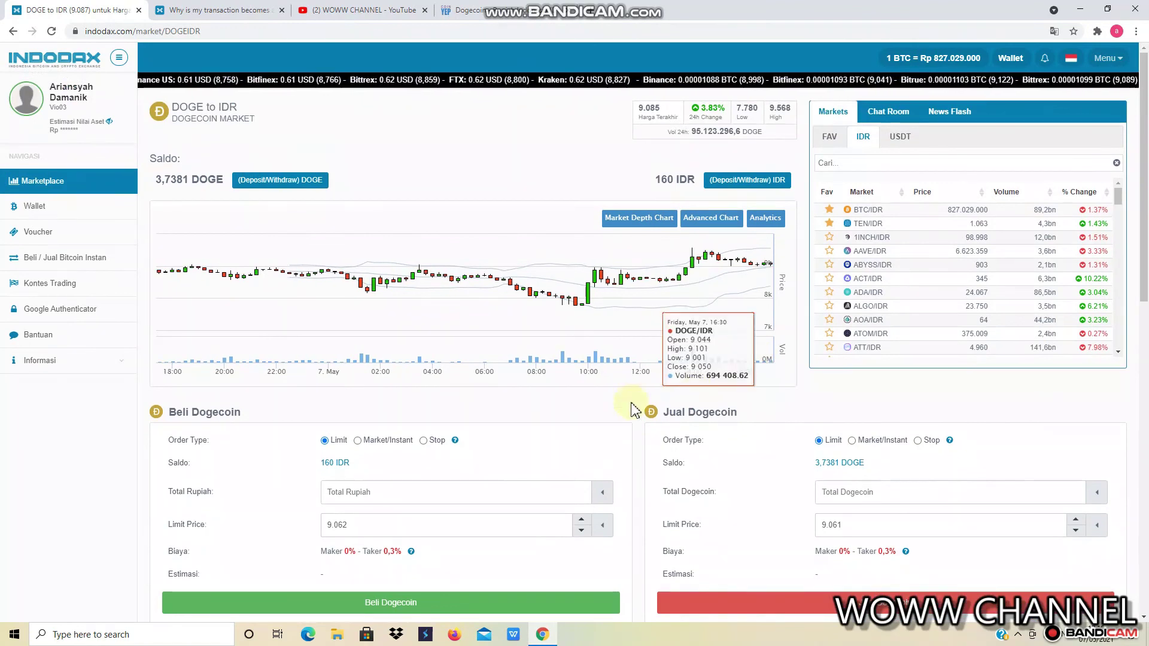
scroll(505, 367, "down", 4)
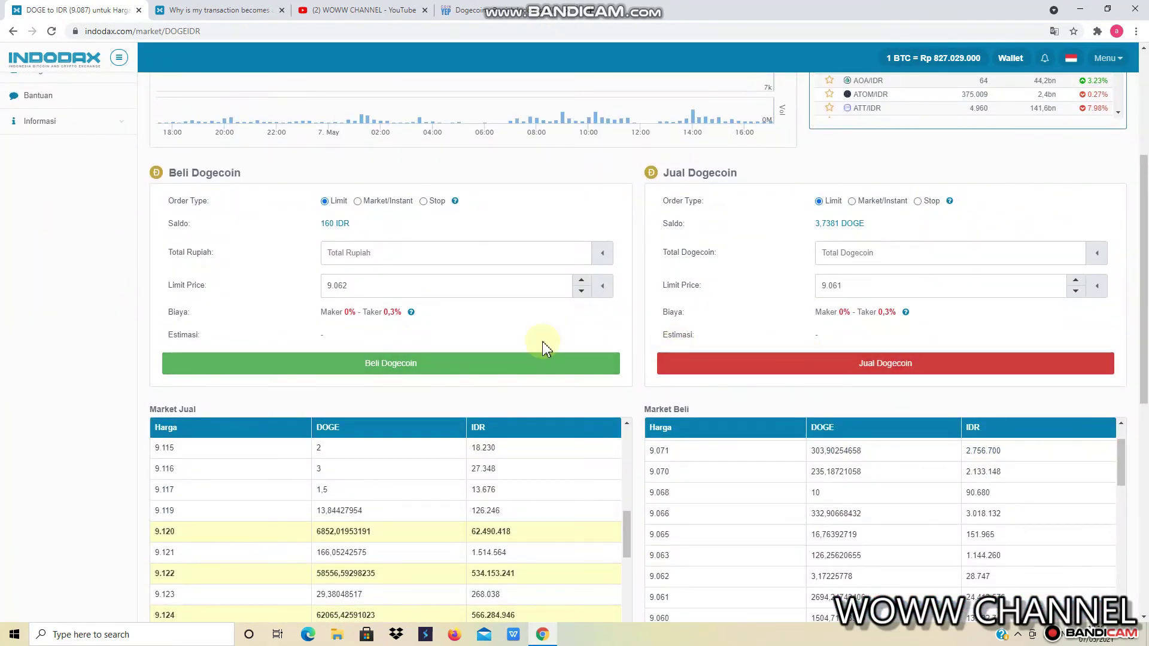
scroll(500, 346, "down", 6)
scroll(502, 350, "up", 10)
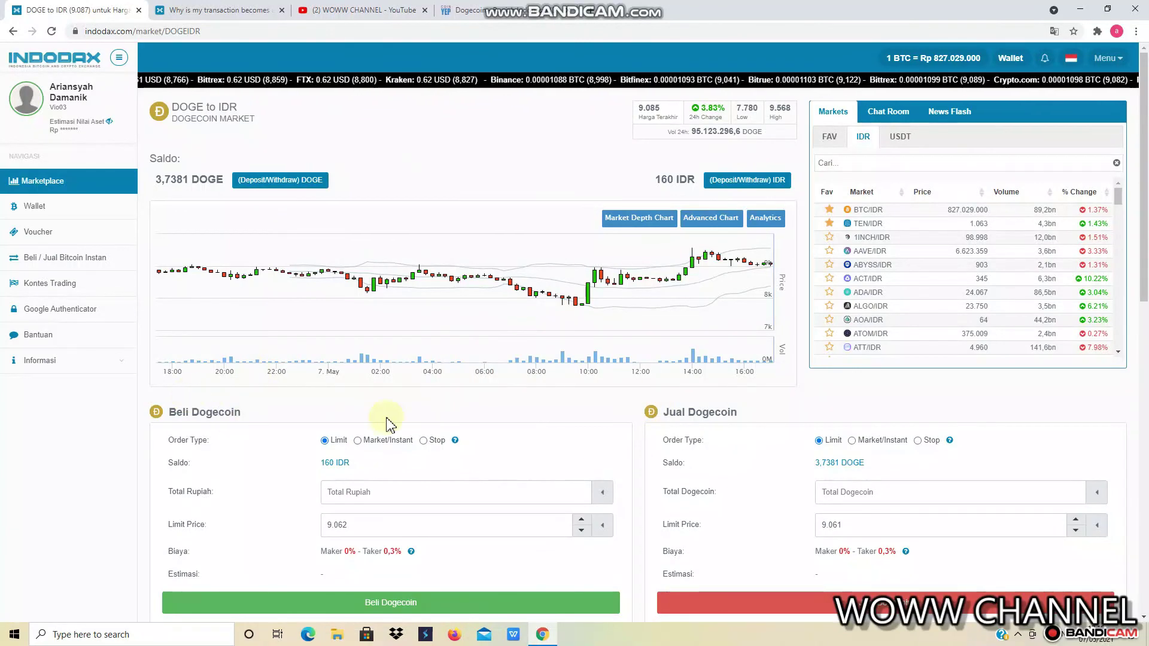
- Go back to the marketplace list, view the BTC/IDR market and switch to the Wallet page
key("alt+Left")
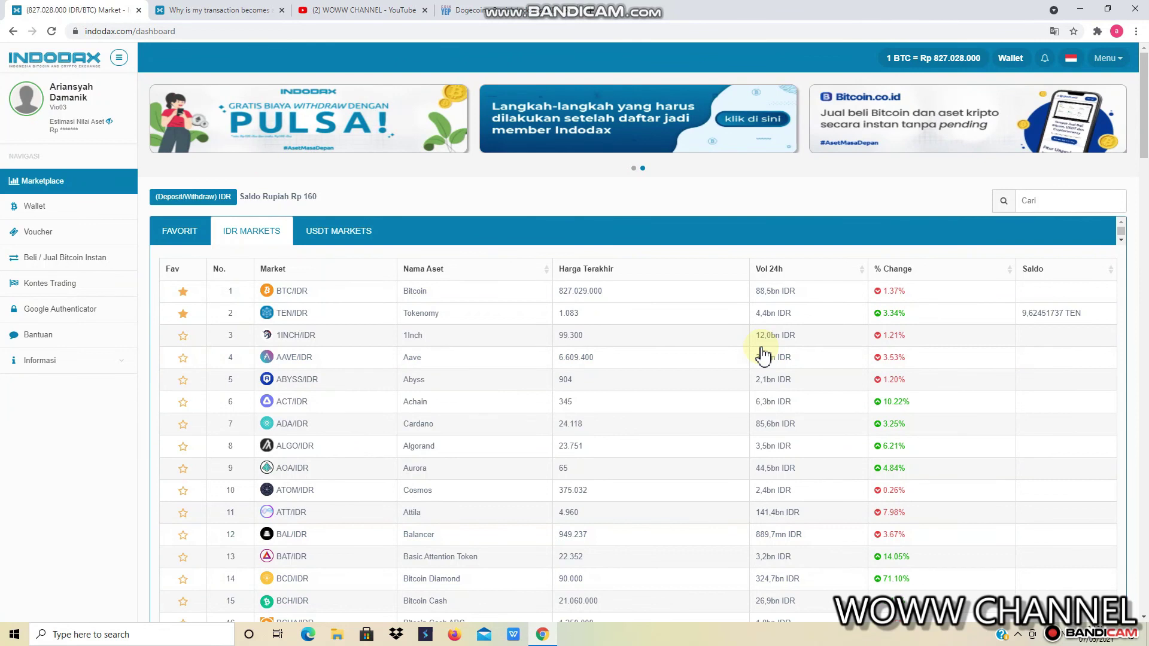
left_click_drag(606, 292, 555, 294)
left_click(555, 294)
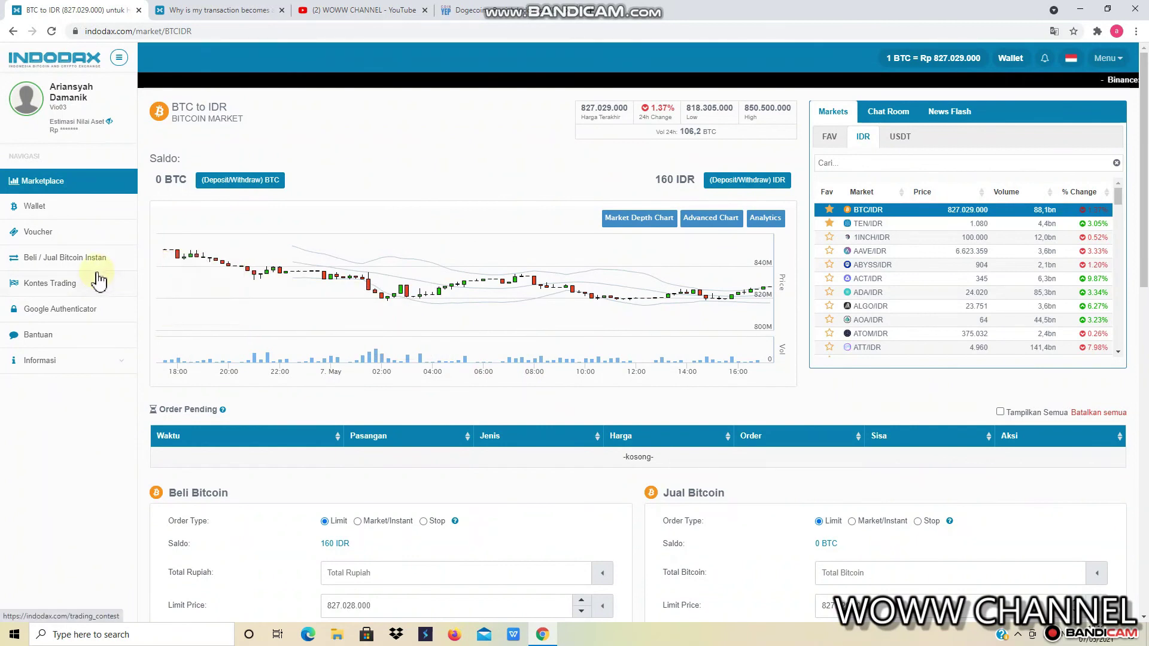
left_click(38, 211)
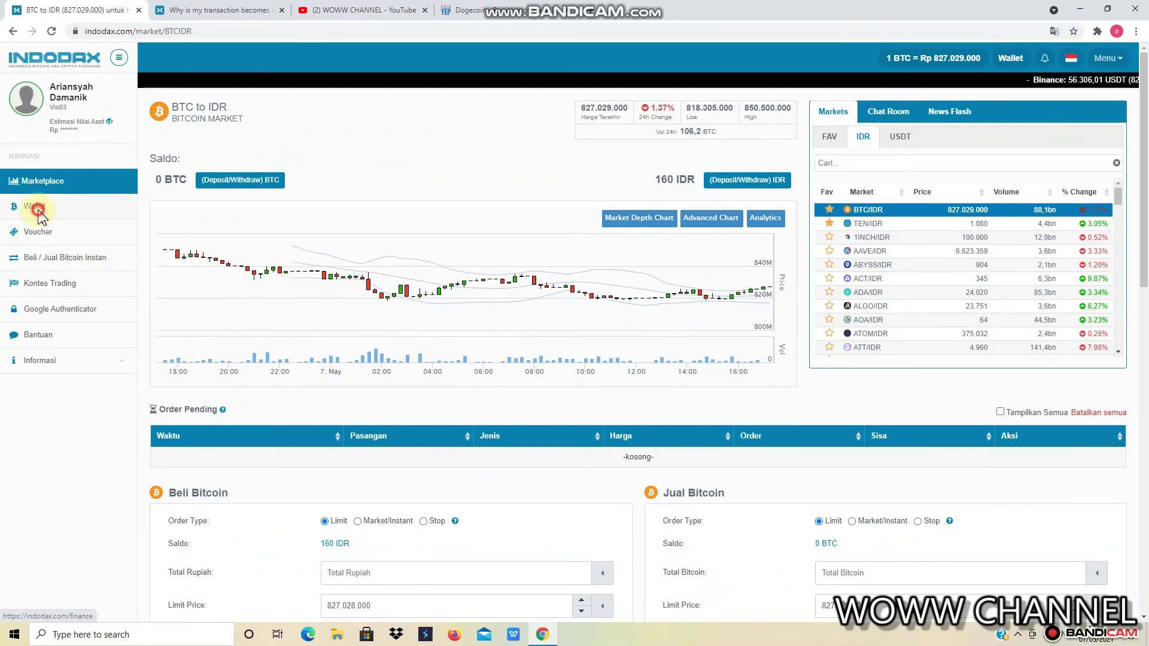